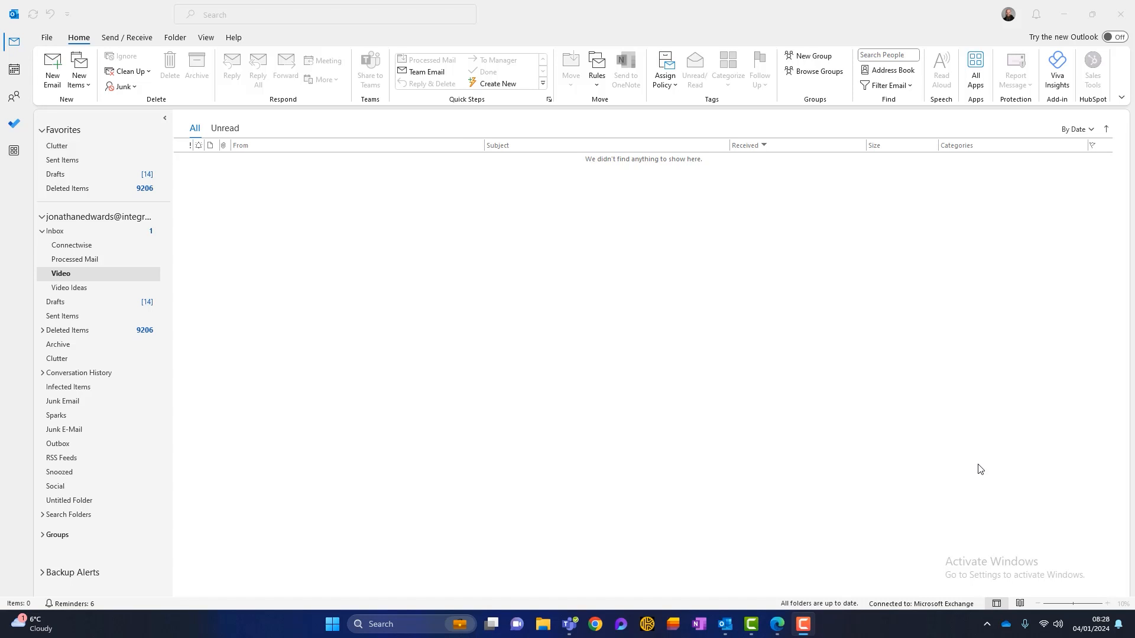
# Open the My Templates add-in from the organisation's apps in the add-in catalogue, acknowledge the notice and close the catalogue
pyautogui.click(978, 71)
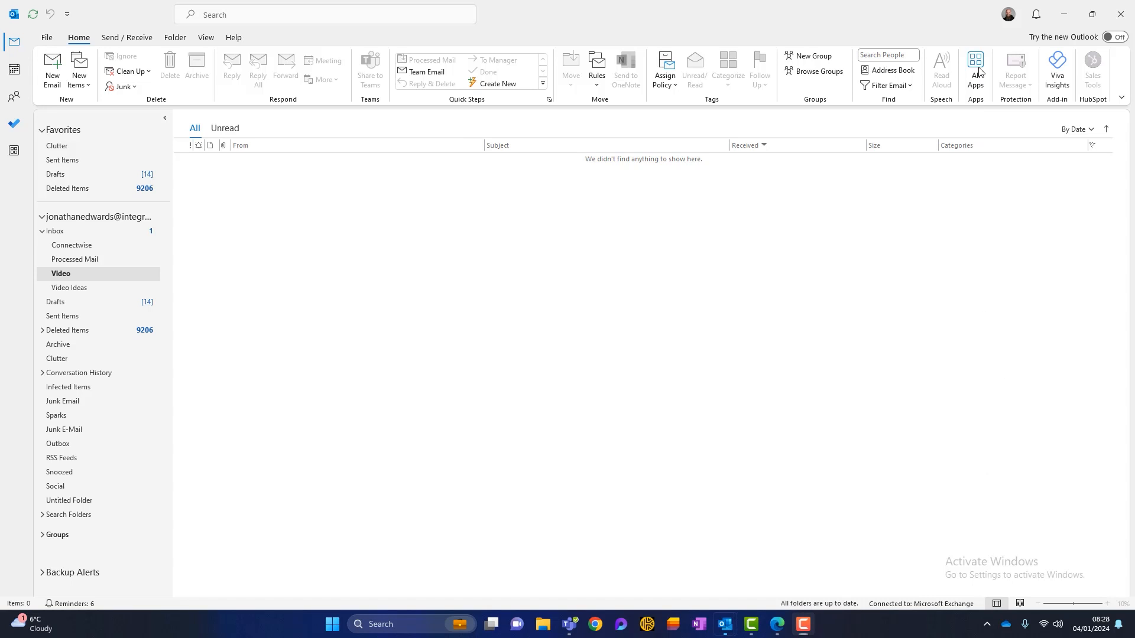
pyautogui.click(977, 70)
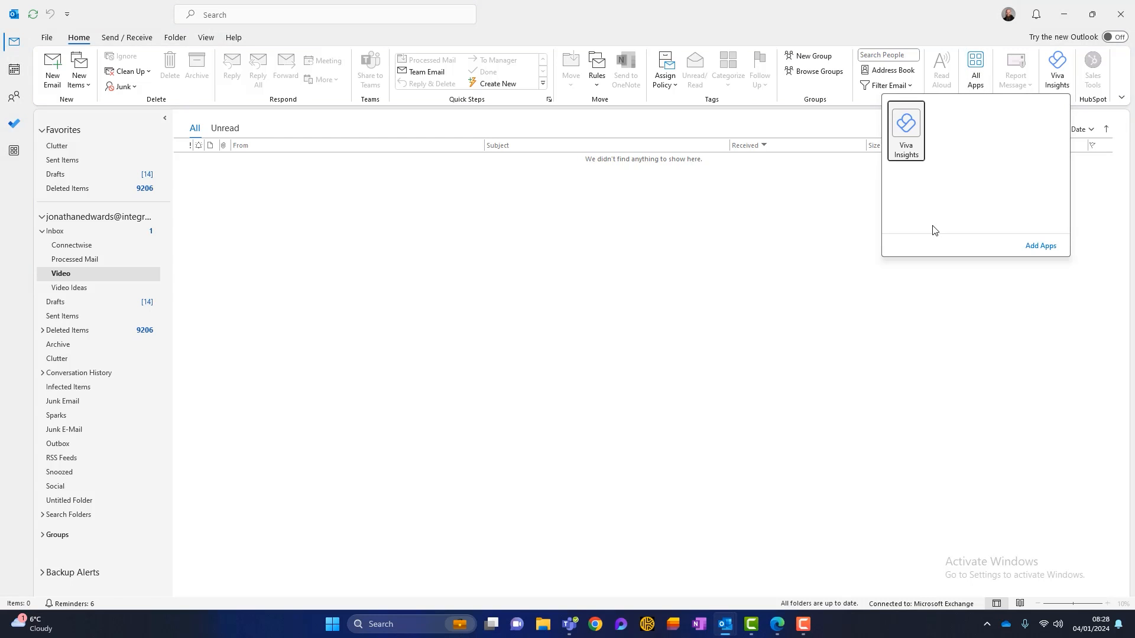
pyautogui.click(1040, 246)
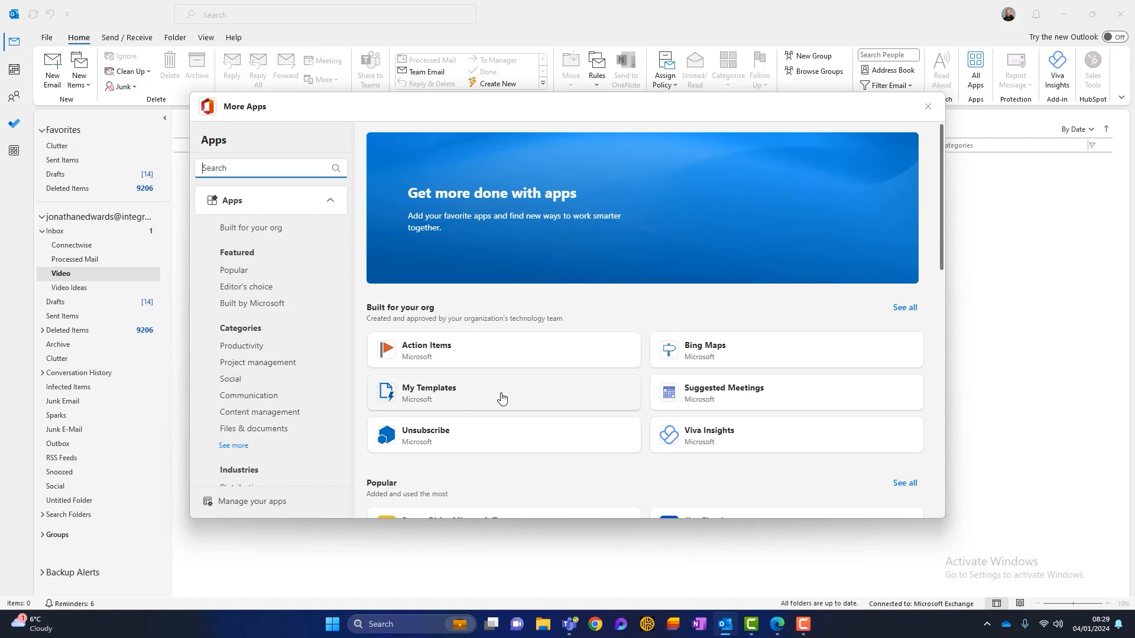
pyautogui.click(458, 398)
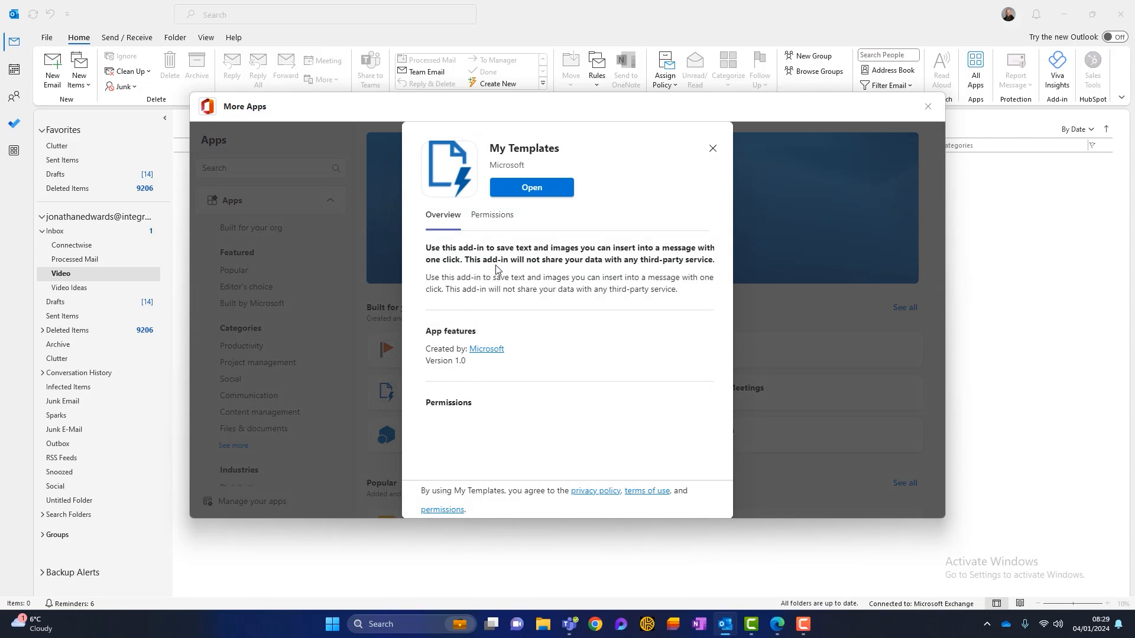
pyautogui.click(532, 189)
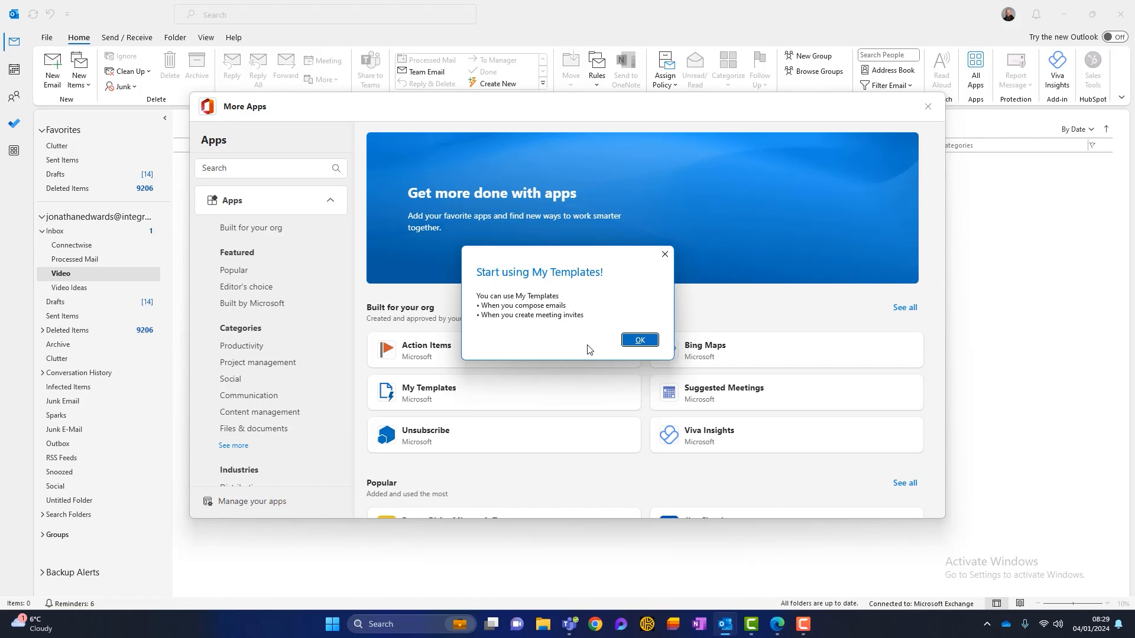
pyautogui.click(649, 344)
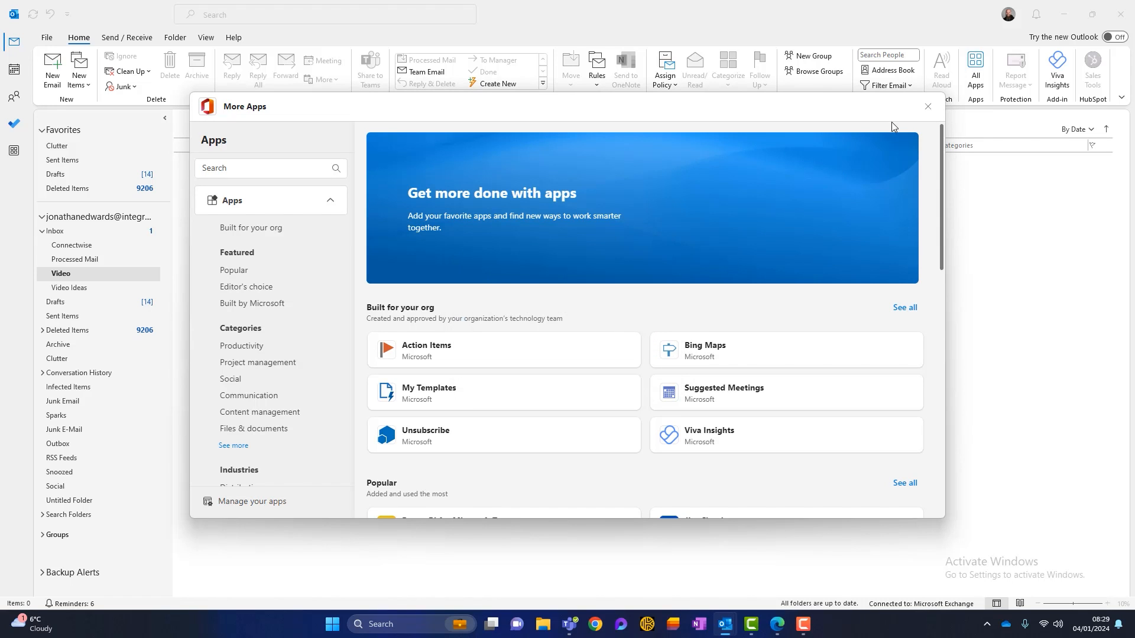
pyautogui.click(927, 107)
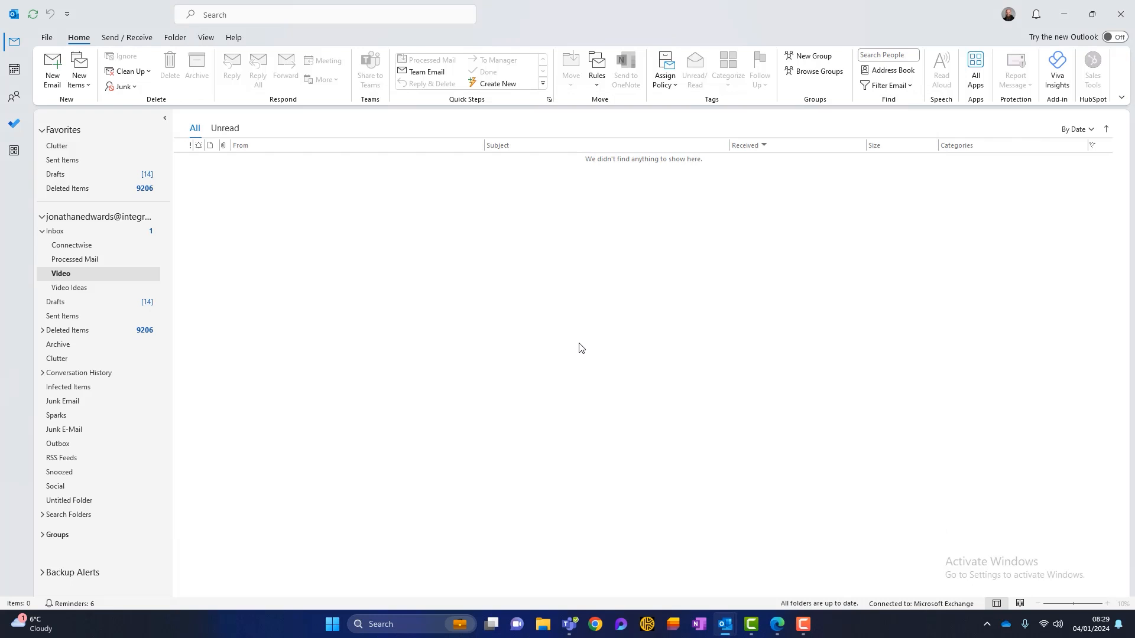
# Start a new email and open the "I'll reply later" template for editing, closing My Templates without changes
pyautogui.click(47, 71)
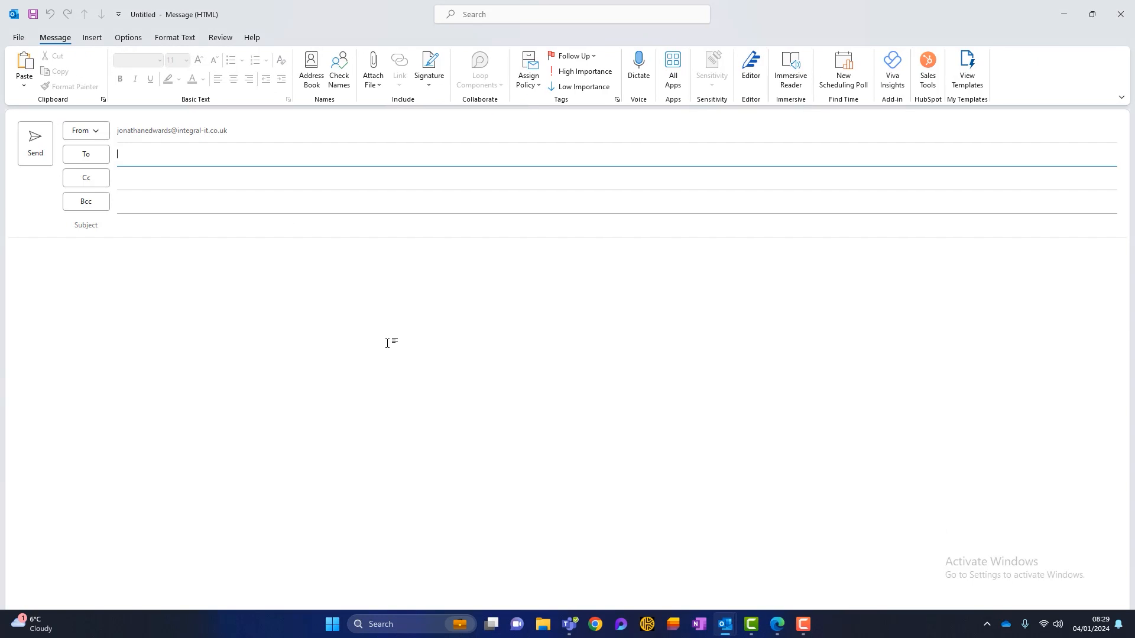
pyautogui.click(967, 78)
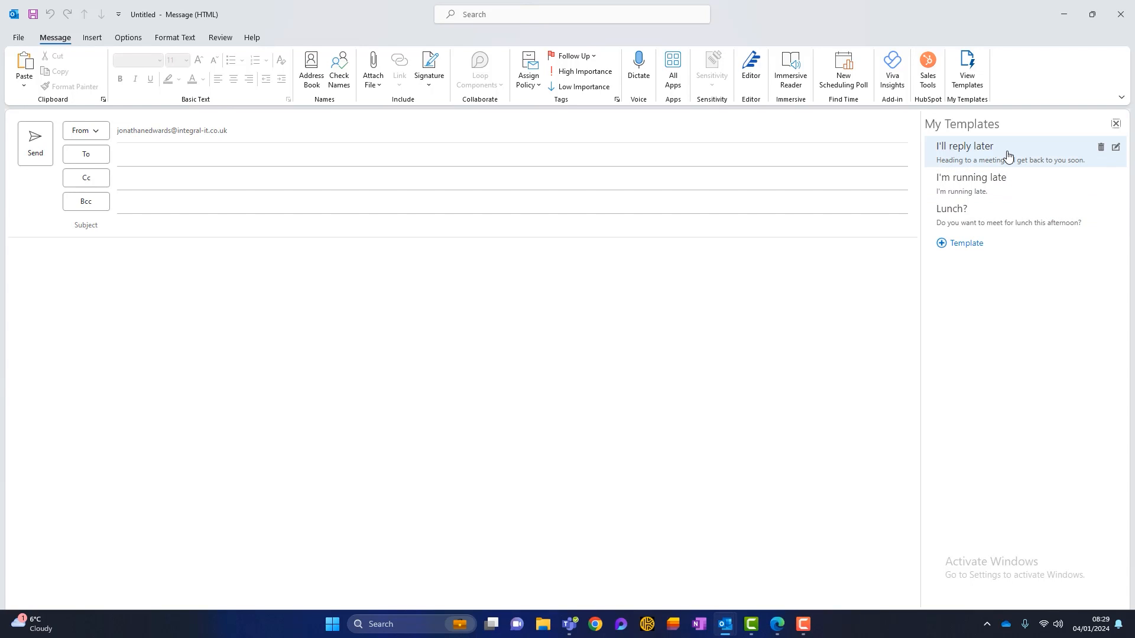
pyautogui.click(1117, 148)
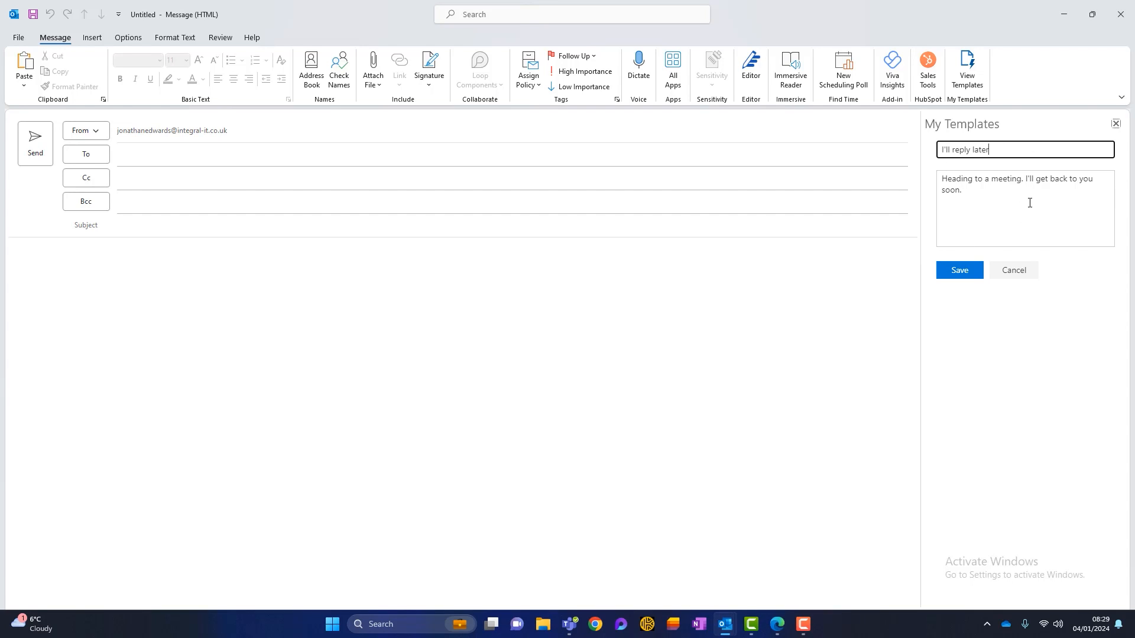
pyautogui.click(1115, 124)
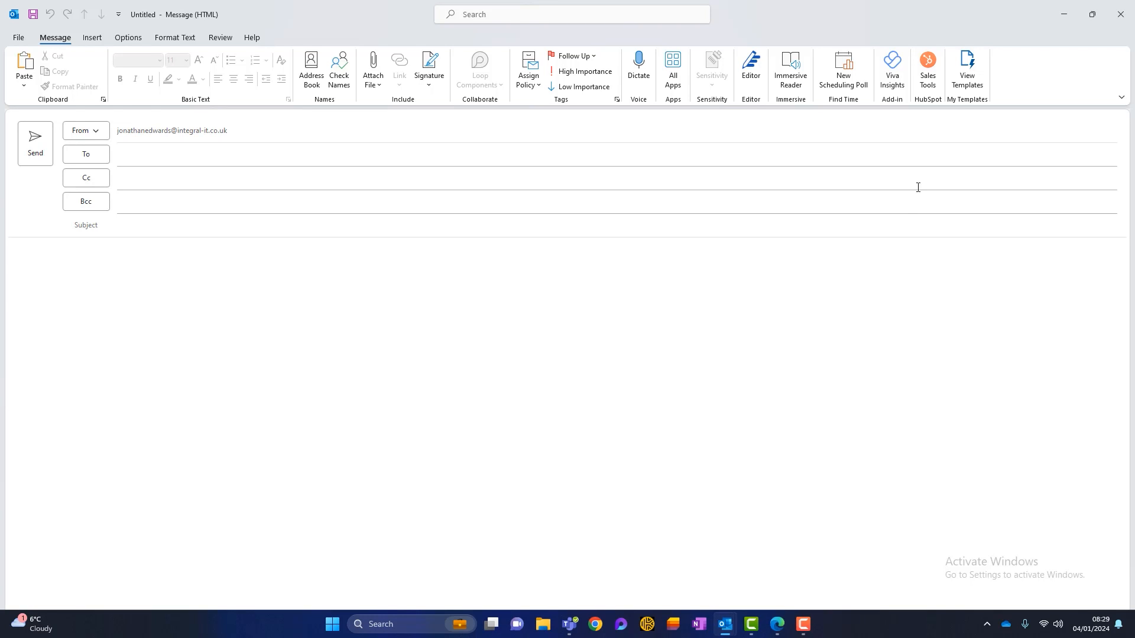
# Insert the "I'll reply later" template into the message body and delete the inserted text
pyautogui.click(967, 70)
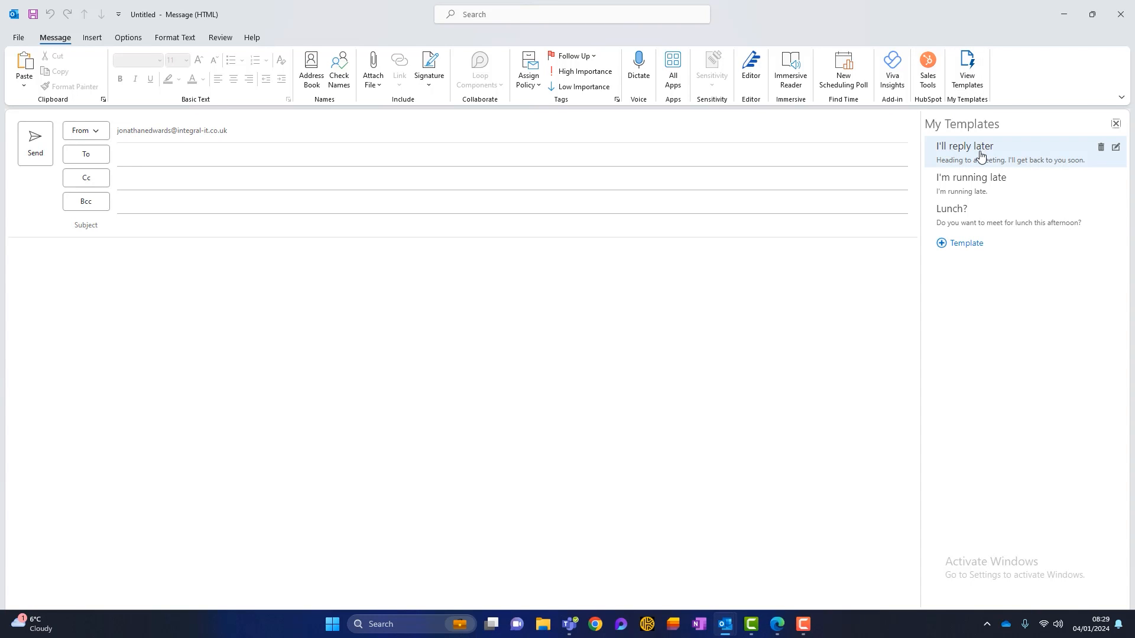
pyautogui.click(979, 155)
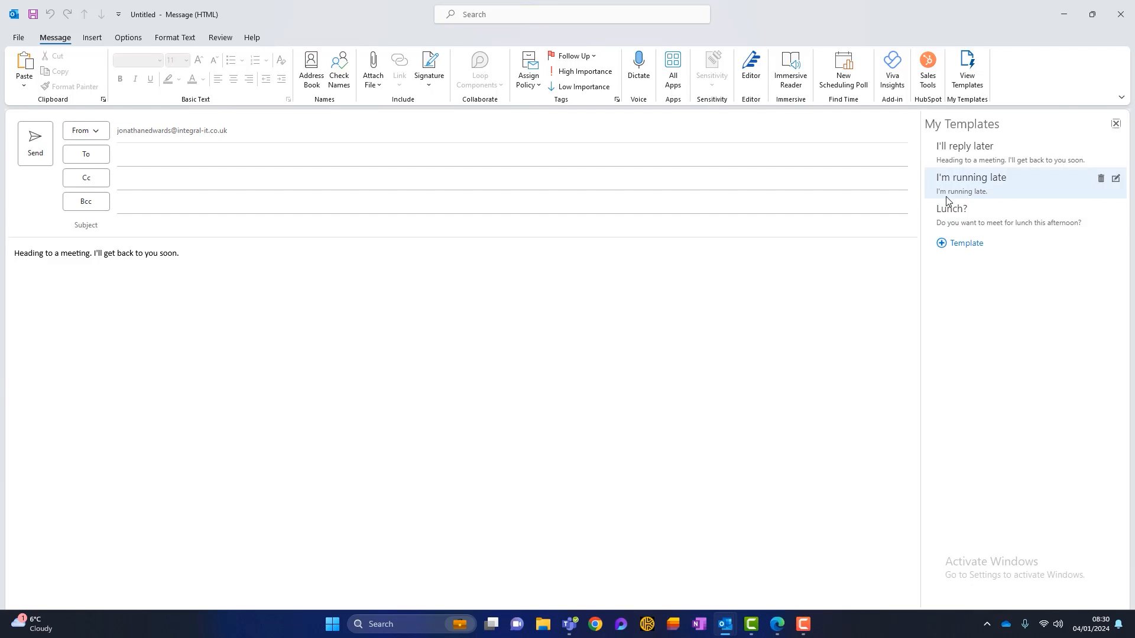
pyautogui.click(173, 256)
pyautogui.moveTo(174, 256); pyautogui.dragTo(14, 254)
pyautogui.press('Delete')
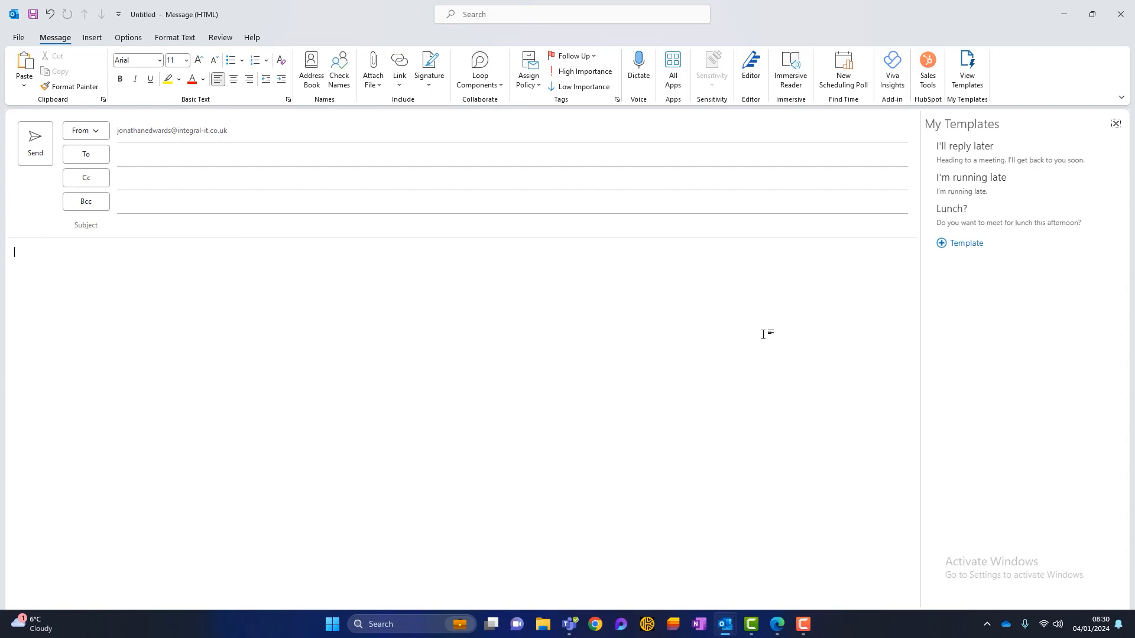
# Create and save a "Book a meeting" template reading "Thanks for your interest. Please book into my calendar:" followed by the copied Bookings link
pyautogui.click(962, 248)
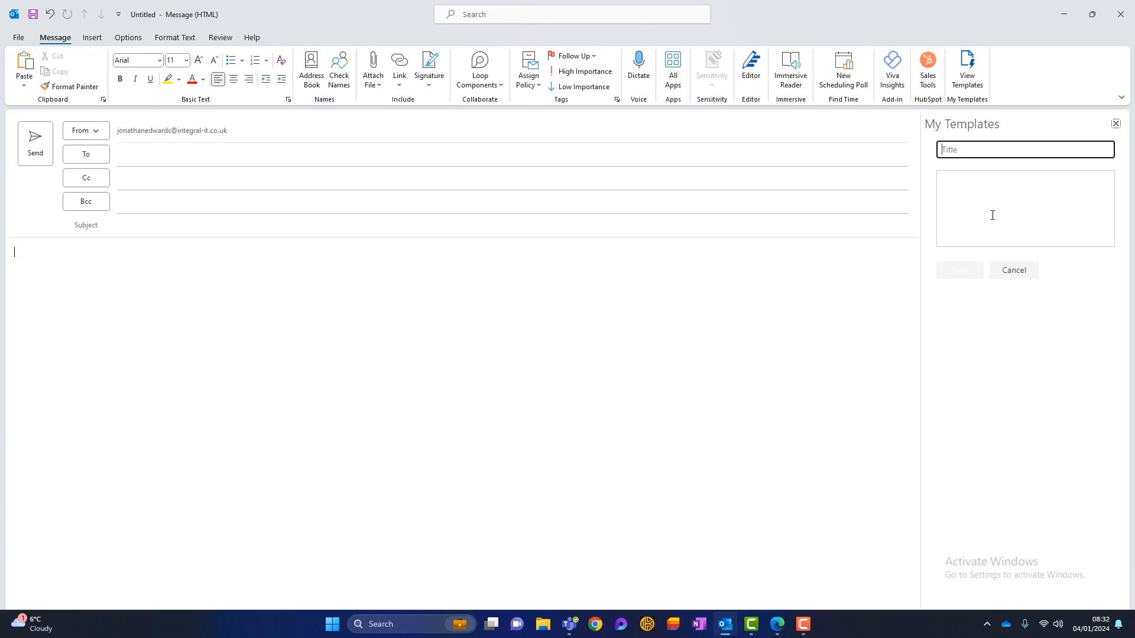
pyautogui.write('Book a meeting')
pyautogui.click(993, 215)
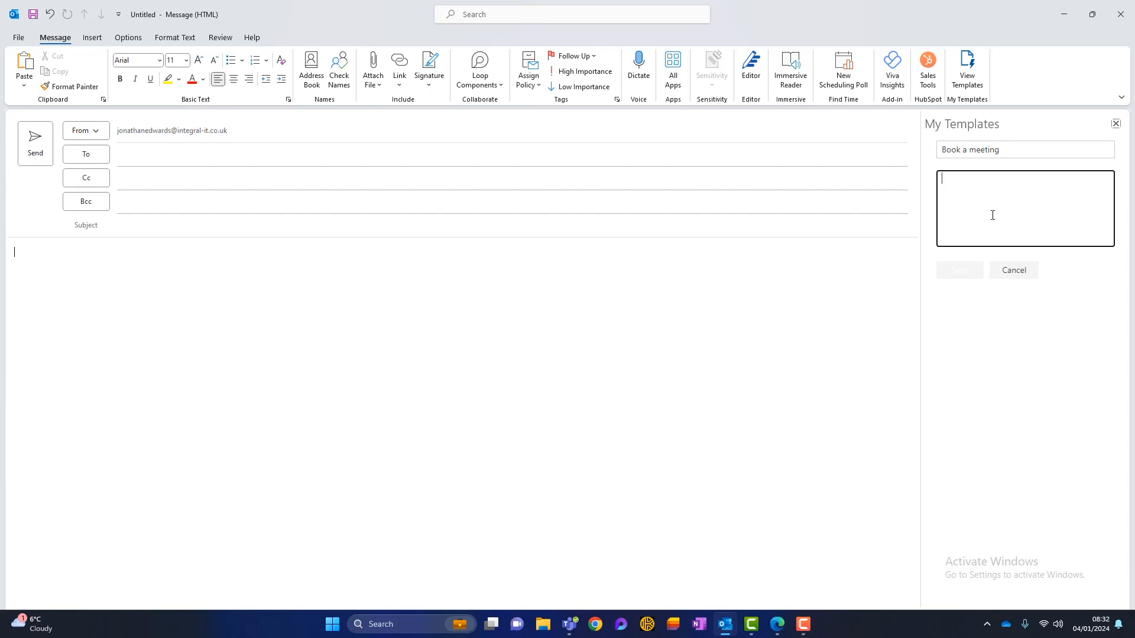
pyautogui.write('Thanks for your interest.')
pyautogui.press('Return')
pyautogui.press('Return')
pyautogui.write('Please book into my calendar:')
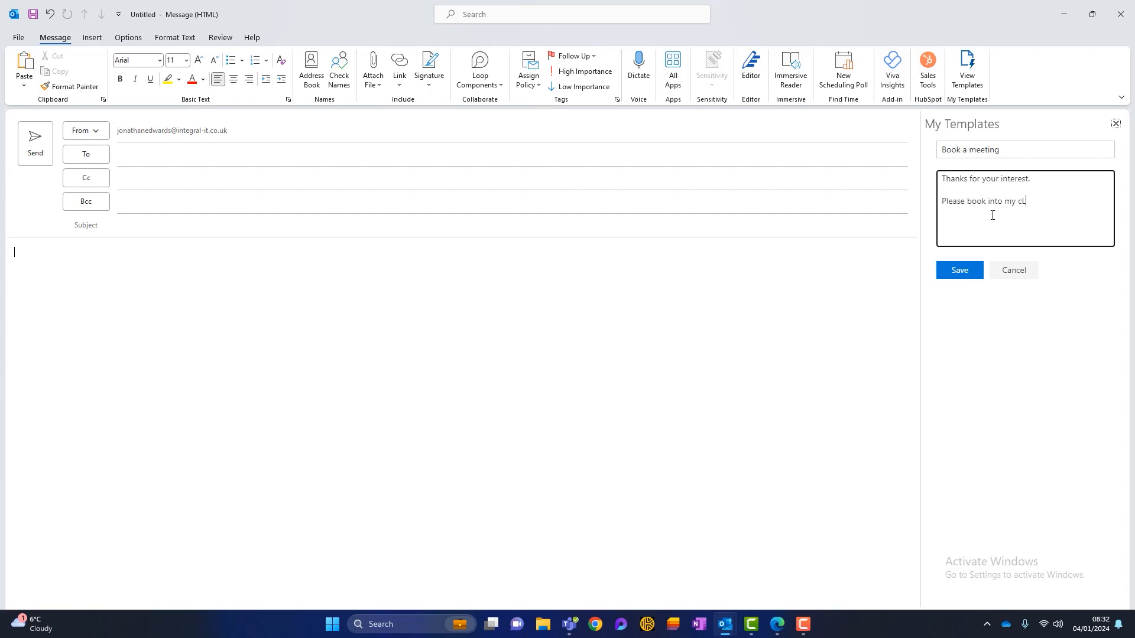
pyautogui.press('Return')
pyautogui.hotkey('ctrl', 'v')
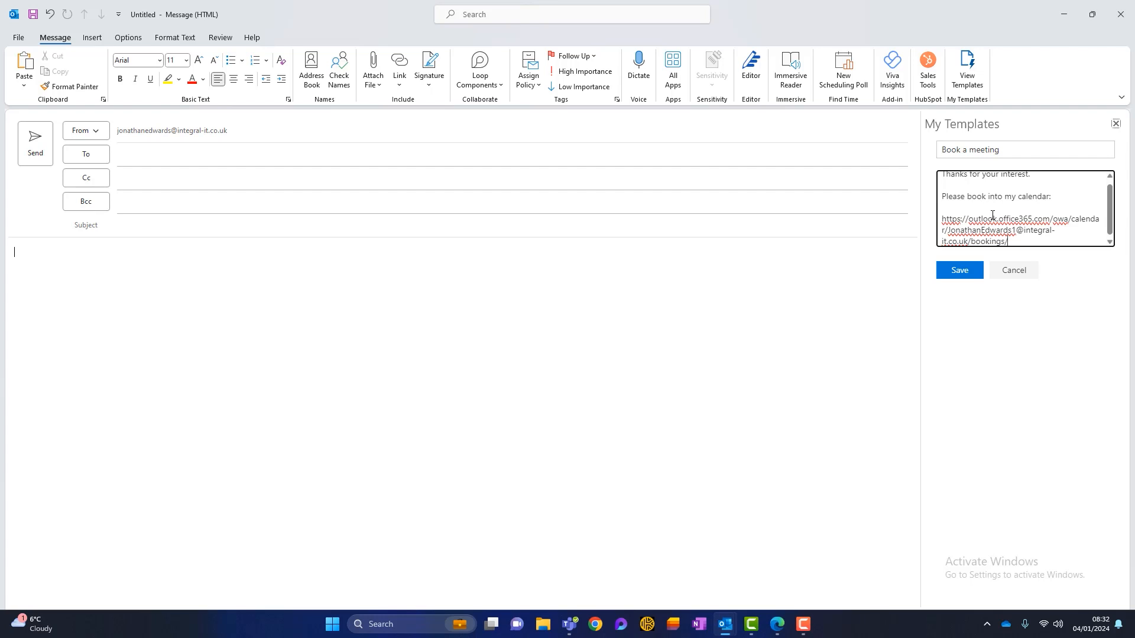
pyautogui.click(952, 269)
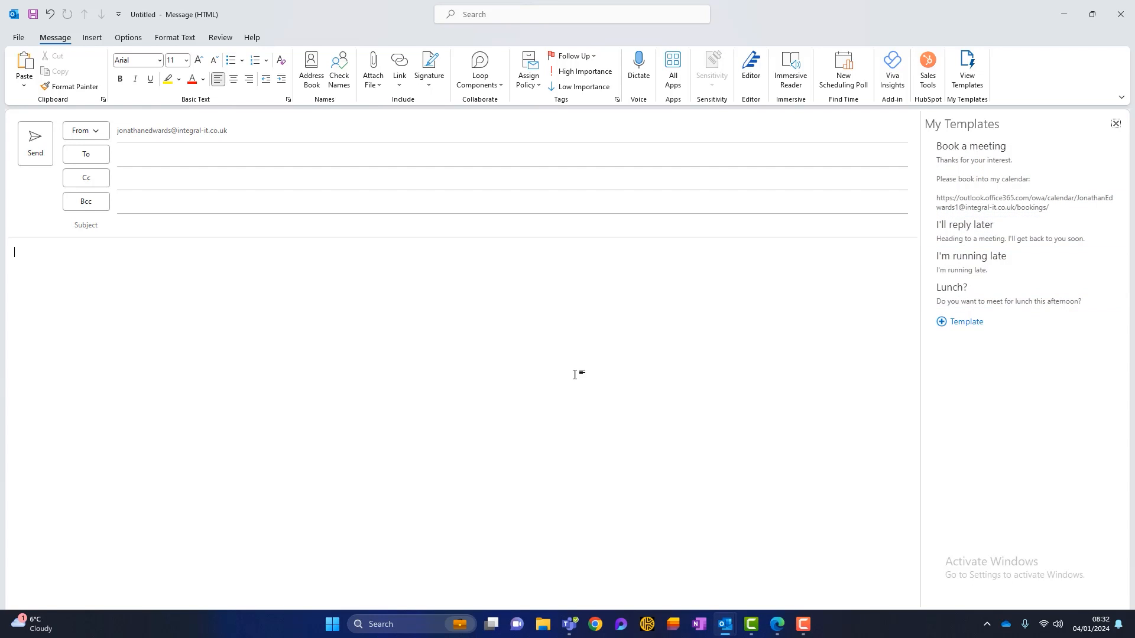
# Insert the "Book a meeting" template into the message, close My Templates and clear the body
pyautogui.click(1014, 169)
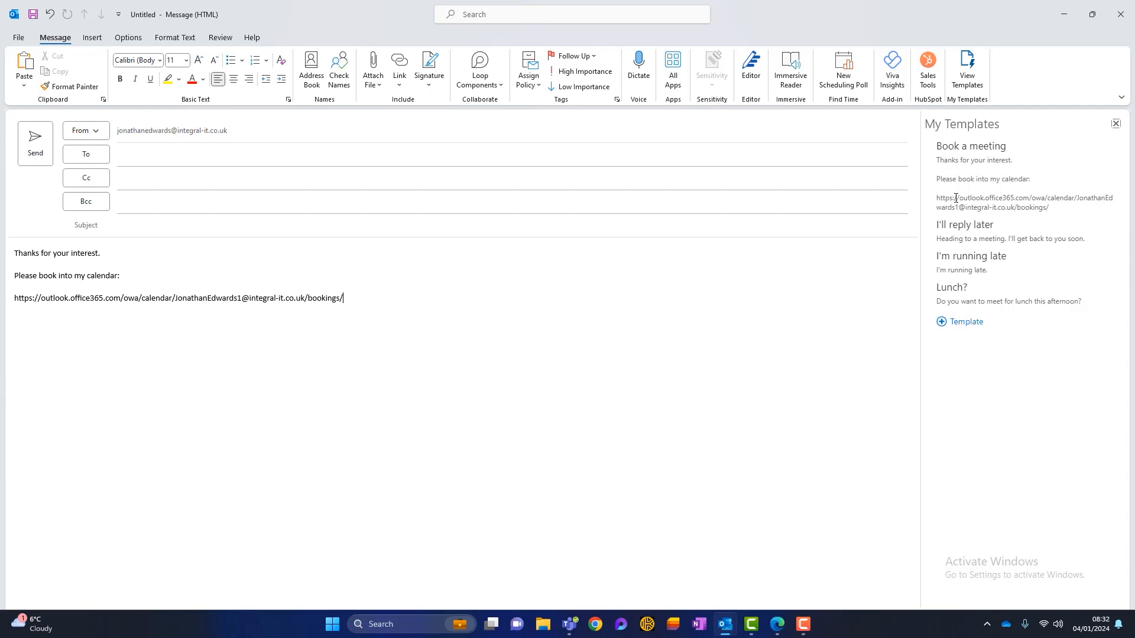
pyautogui.click(1115, 125)
pyautogui.moveTo(387, 298); pyautogui.dragTo(4, 253)
pyautogui.press('Delete')
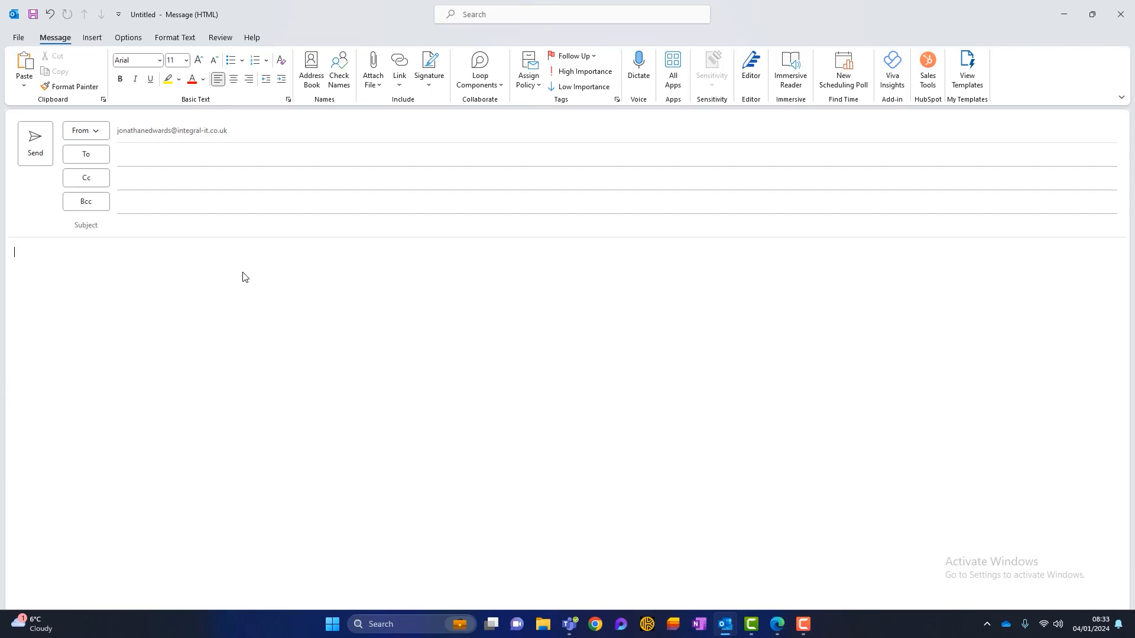
# Write the message's greeting, thanks for liking the YouTube channel with a smiley, and an offer to book a calendar time to discuss requirements
pyautogui.write('Hi,')
pyautogui.press('Return')
pyautogui.write("Thank you for your email and I'm really pleased you like the YouTube channel :-)")
pyautogui.press('Return')
pyautogui.write('We would ')
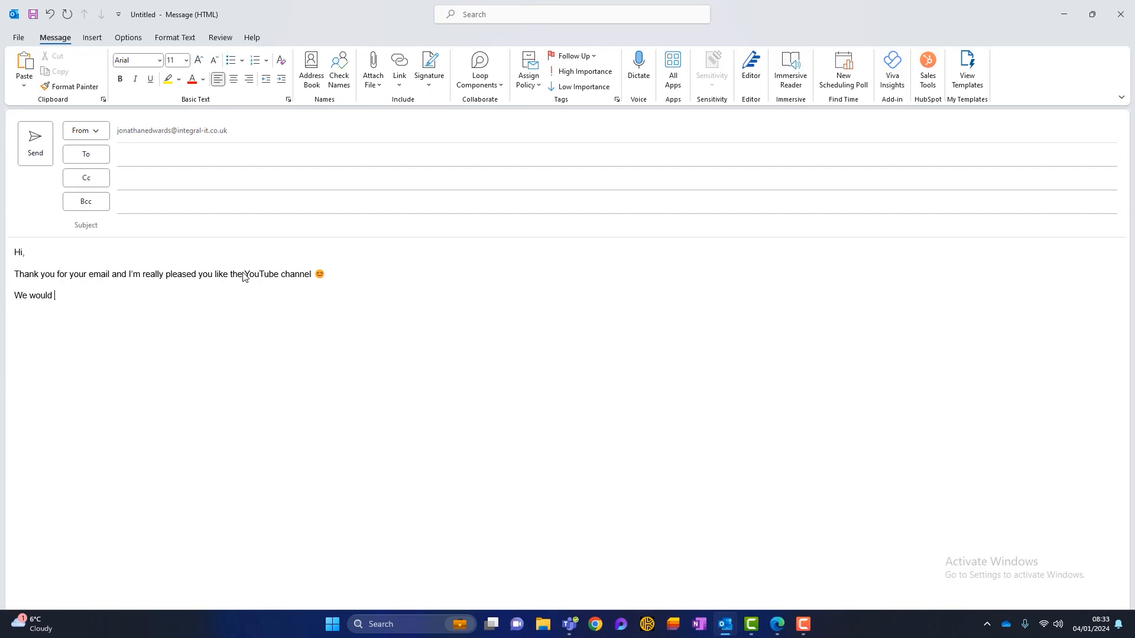
pyautogui.write('love to help you. The best first step is to book a convenient time into my calendar and I can find out more about your requirements.')
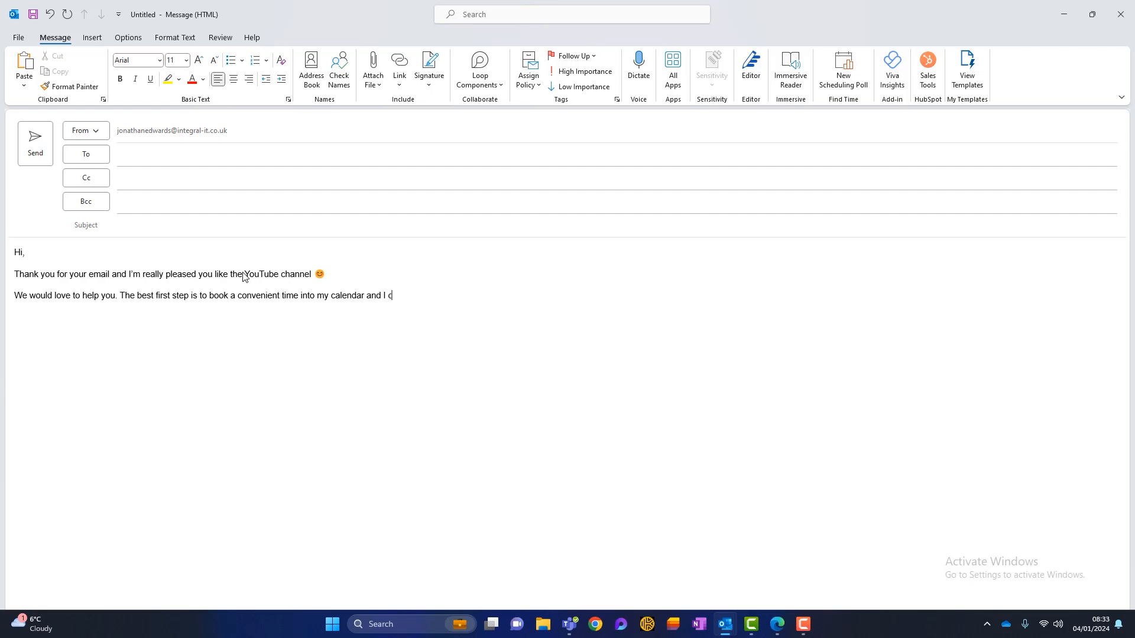
# Add the line "The link to my calendar is here (using Bookings, a free Microsoft 365 tool!)" with the Bookings link pasted below it
pyautogui.press('Return')
pyautogui.write('The link to my calendar is here')
pyautogui.press('Return')
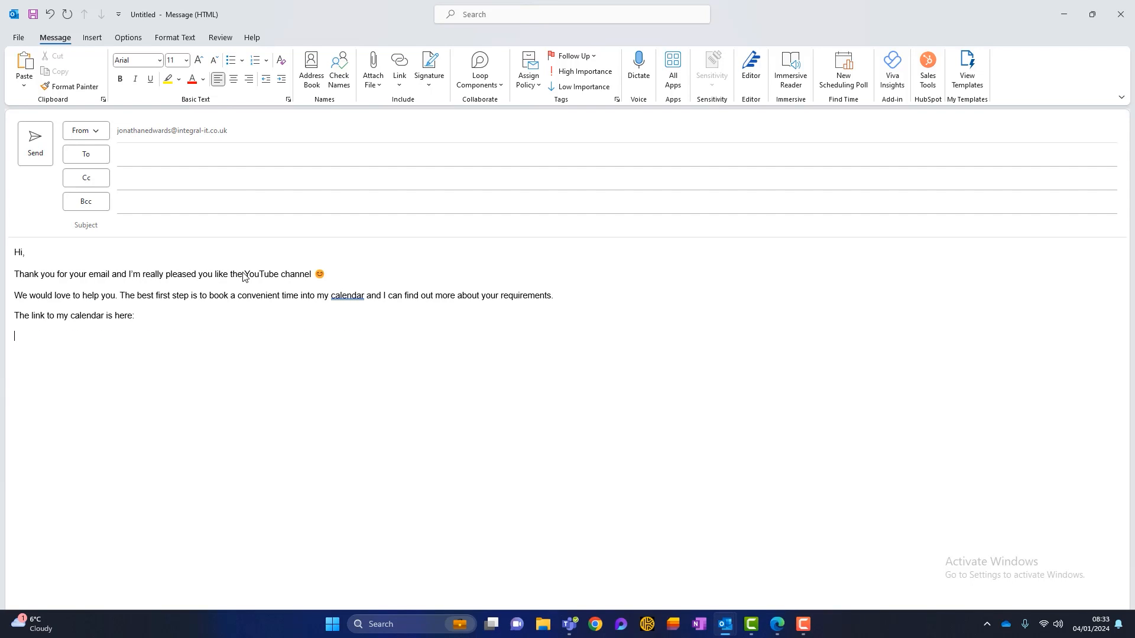
pyautogui.hotkey('ctrl', 'v')
pyautogui.press('Up')
pyautogui.write('(using Bookings, a free Microsoft 365 tool!)')
# Close the message below the Bookings link with "Kind regards," and the sender's first name
pyautogui.click(388, 335)
pyautogui.press('Return')
pyautogui.write('Kind regards,')
pyautogui.press('Return')
pyautogui.write('Jonathan')
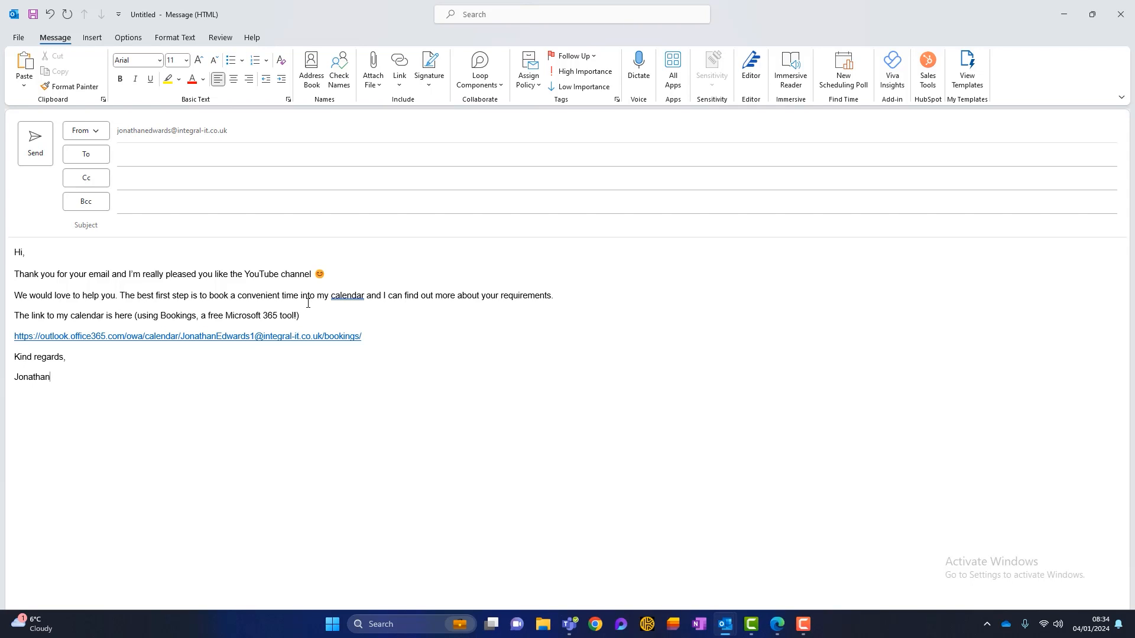
# Format the word "YouTube" in the message as bold red text
pyautogui.moveTo(281, 276); pyautogui.dragTo(247, 275)
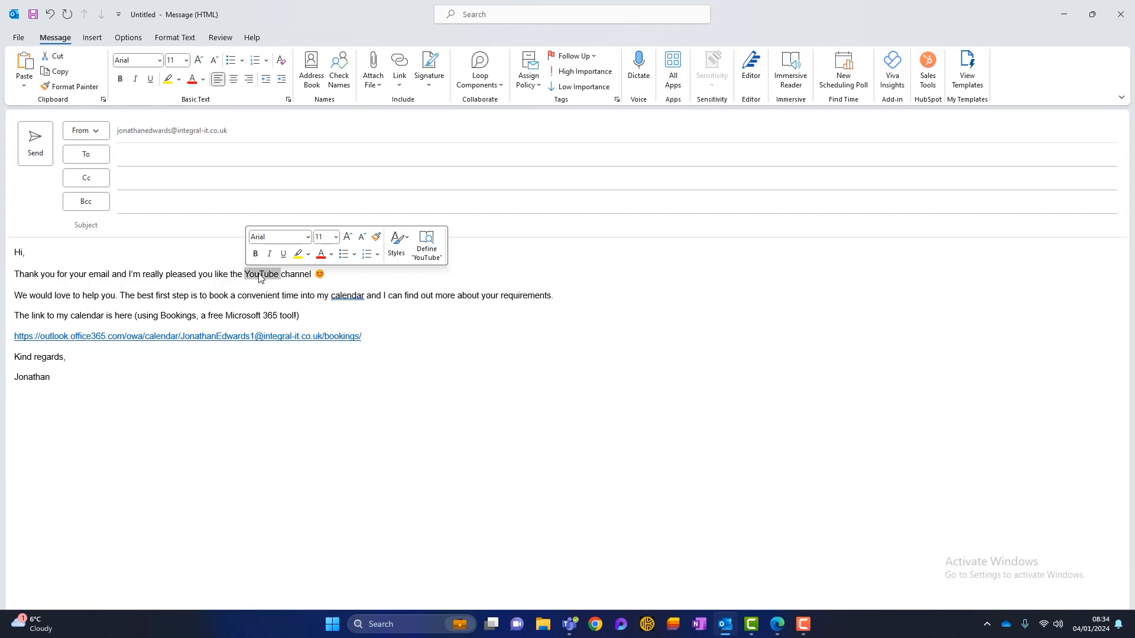
pyautogui.click(320, 256)
pyautogui.click(120, 79)
pyautogui.click(283, 367)
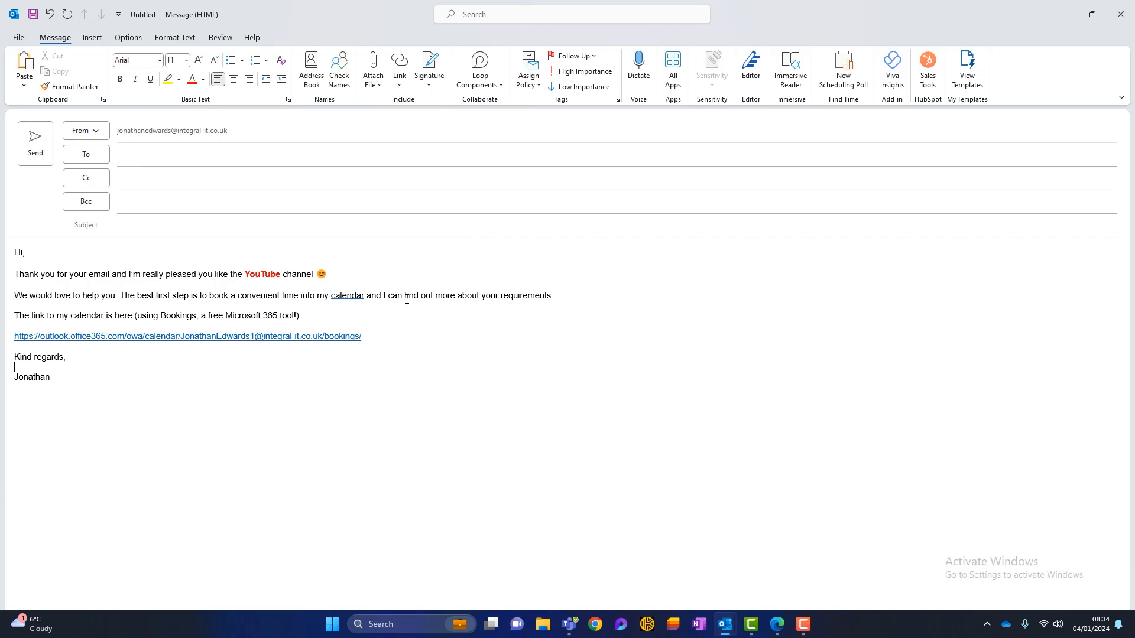
# Make the Bookings calendar link in the message bold
pyautogui.moveTo(405, 339); pyautogui.dragTo(14, 337)
pyautogui.click(120, 79)
pyautogui.click(220, 391)
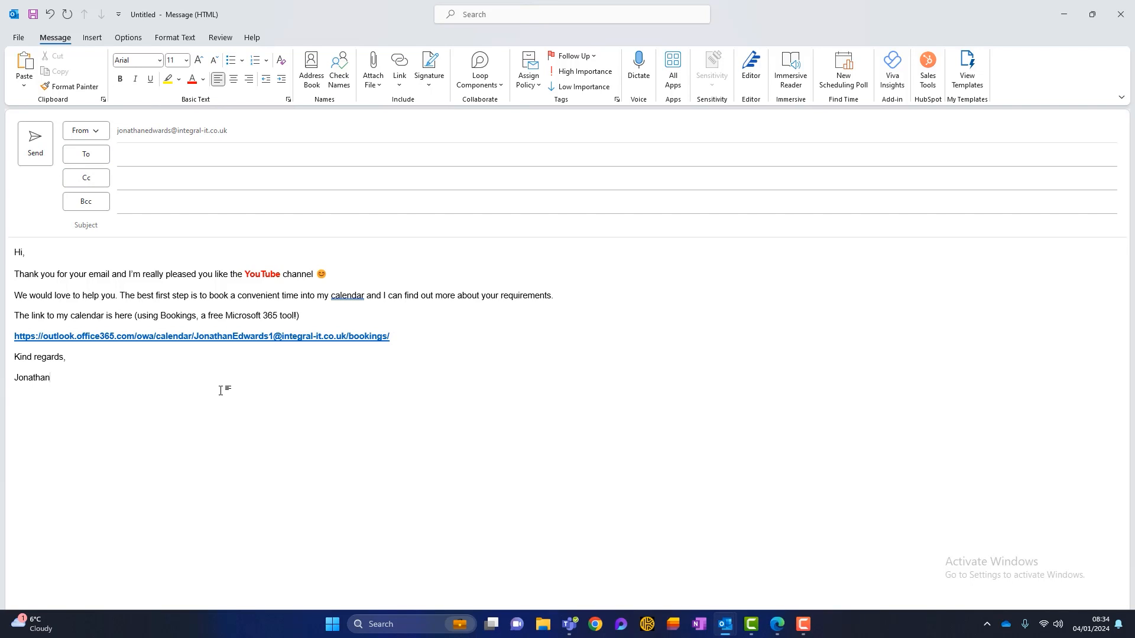
# Copy the whole formatted message into a new template titled "Book a meeting NEW"
pyautogui.moveTo(67, 377); pyautogui.dragTo(5, 254)
pyautogui.hotkey('ctrl', 'c')
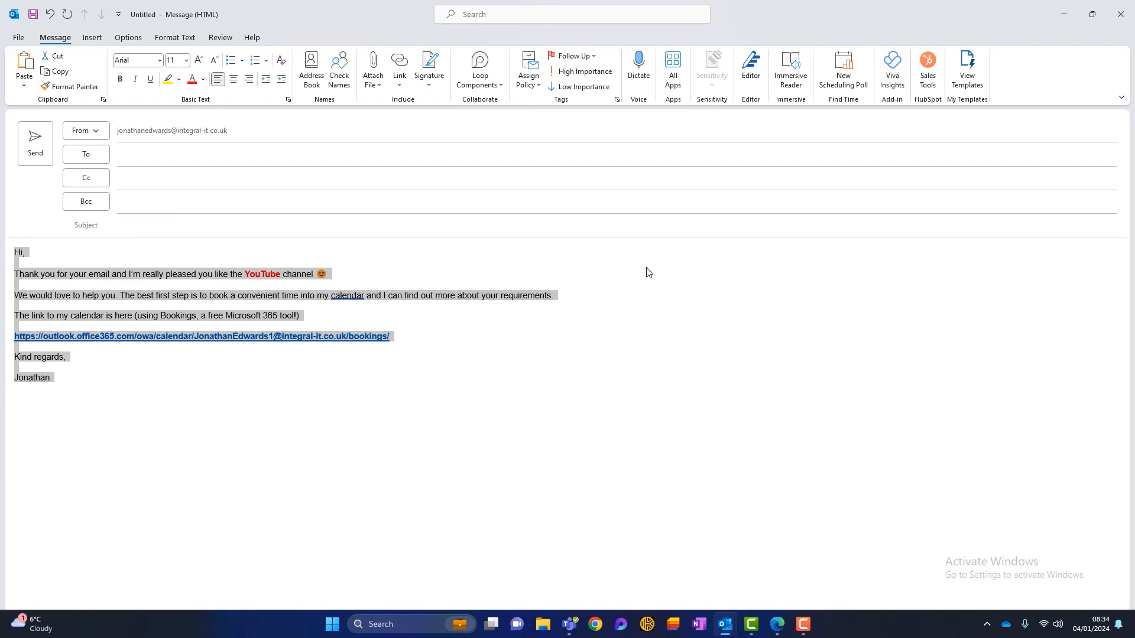
pyautogui.click(978, 68)
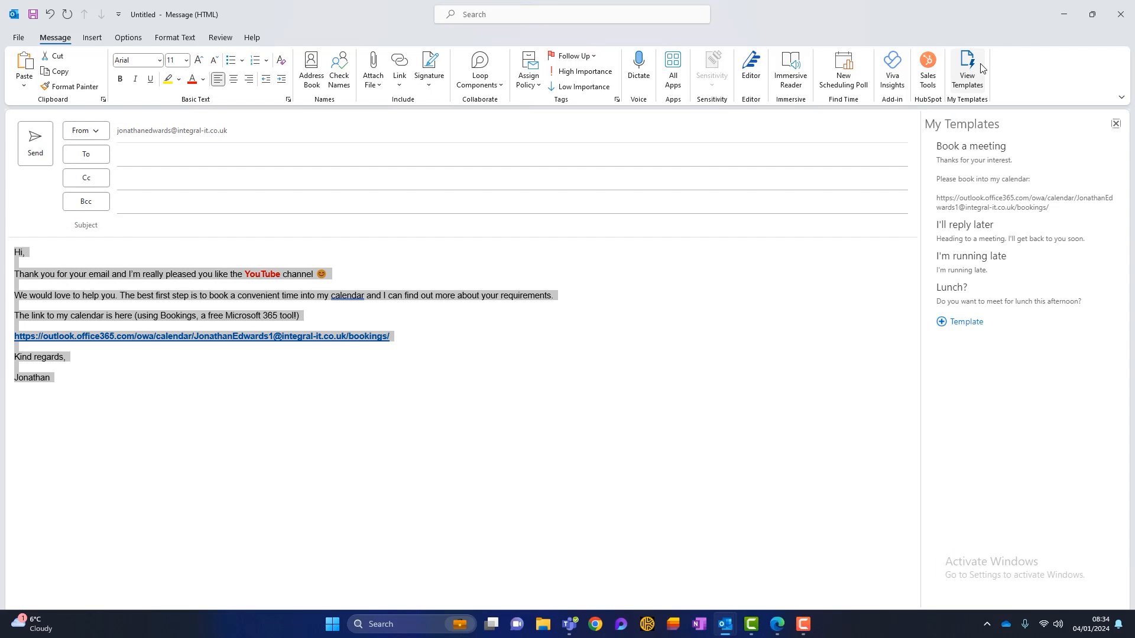
pyautogui.click(976, 322)
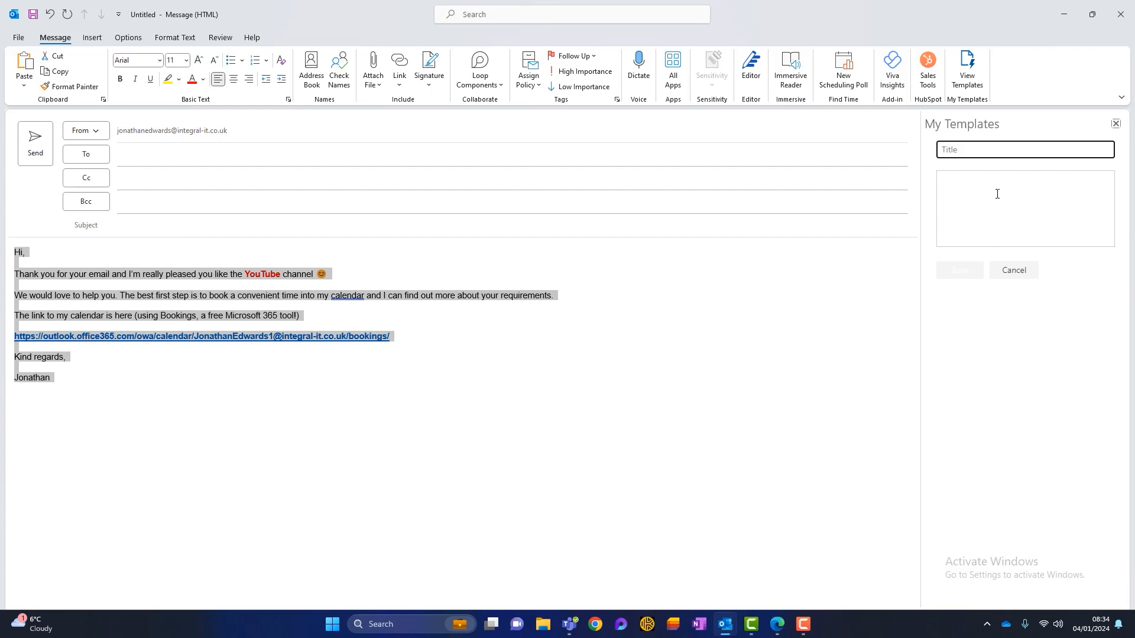
pyautogui.write('Book a meeting NEW')
pyautogui.click(1020, 191)
pyautogui.hotkey('ctrl', 'v')
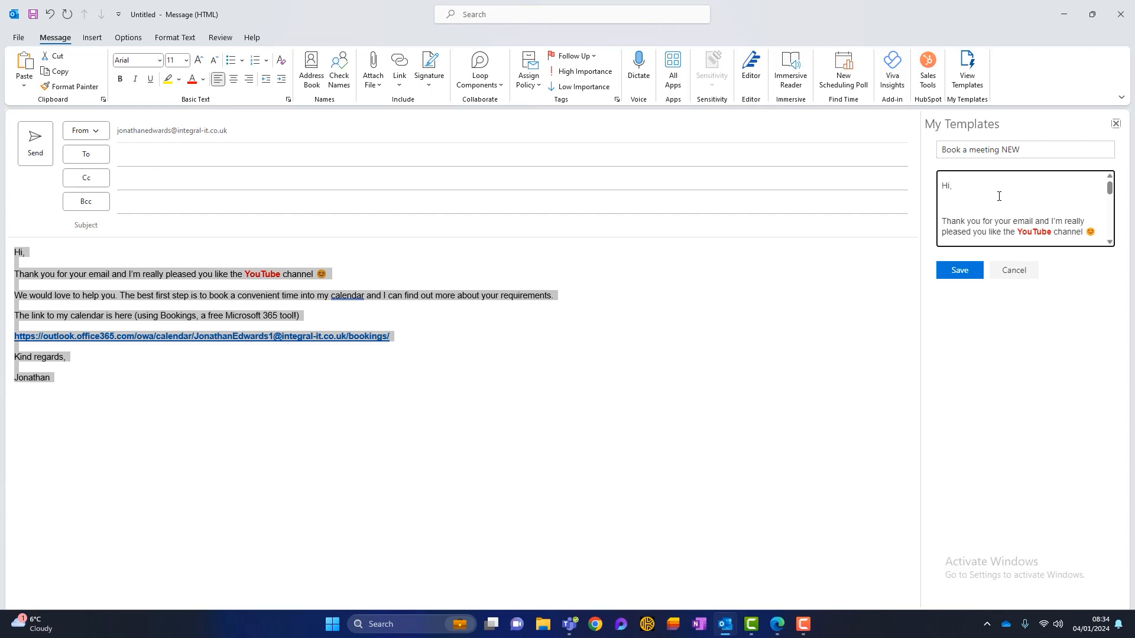
# Remove the extra blank lines above the "Thank you for your email" and "We would love to help you" paragraphs in the template
pyautogui.scroll(-3, 1008, 209)
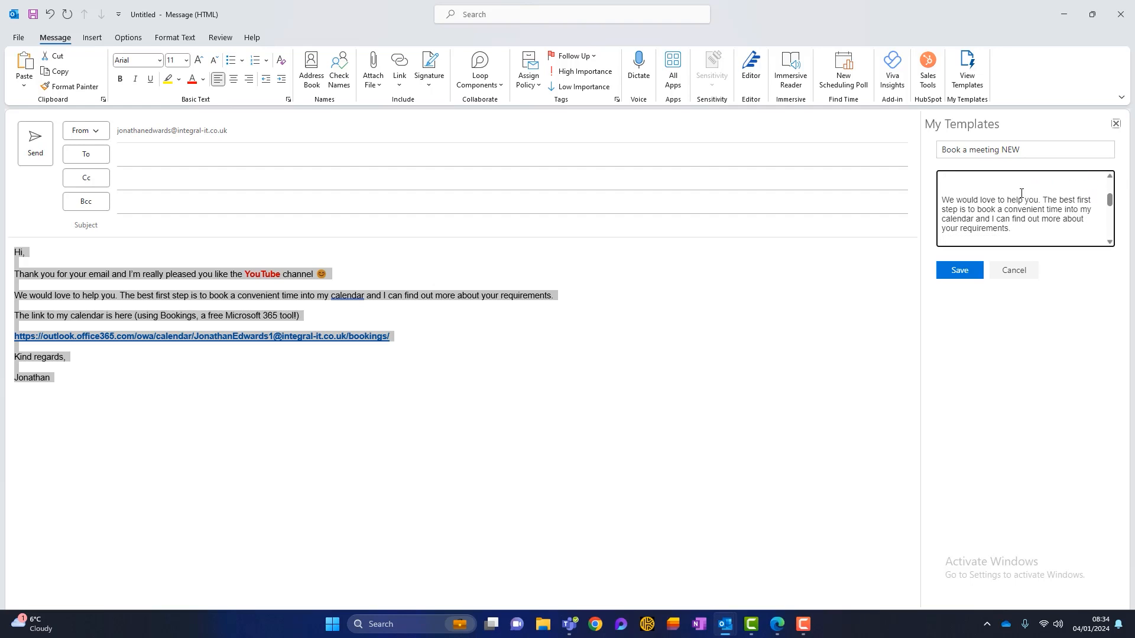
pyautogui.scroll(1, 1034, 185)
pyautogui.scroll(-3, 1037, 198)
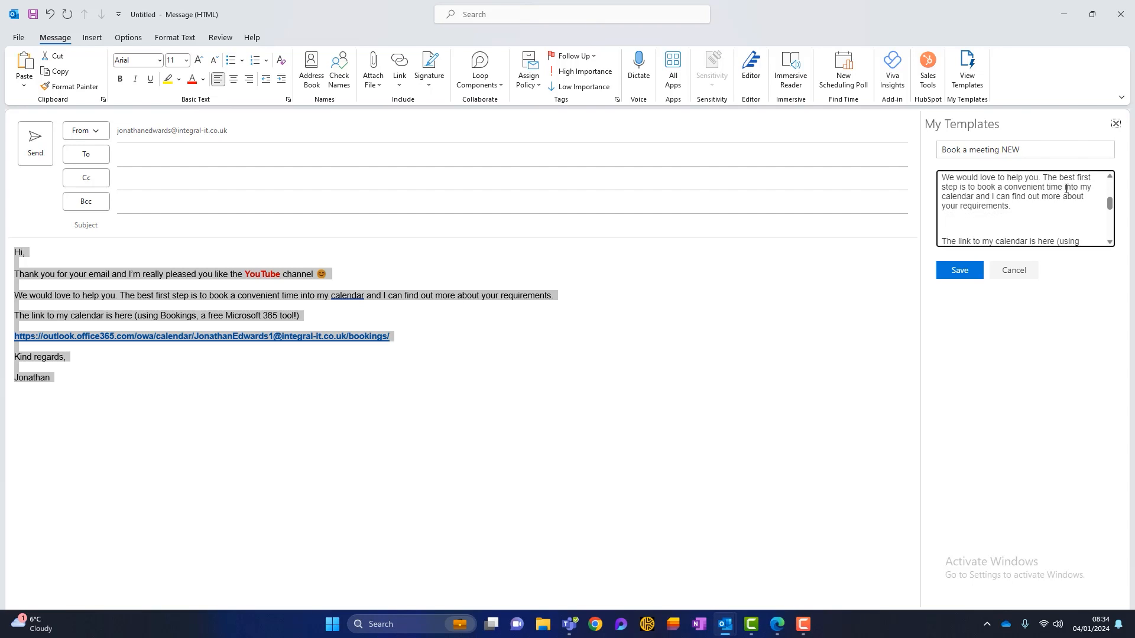
pyautogui.scroll(4, 1038, 203)
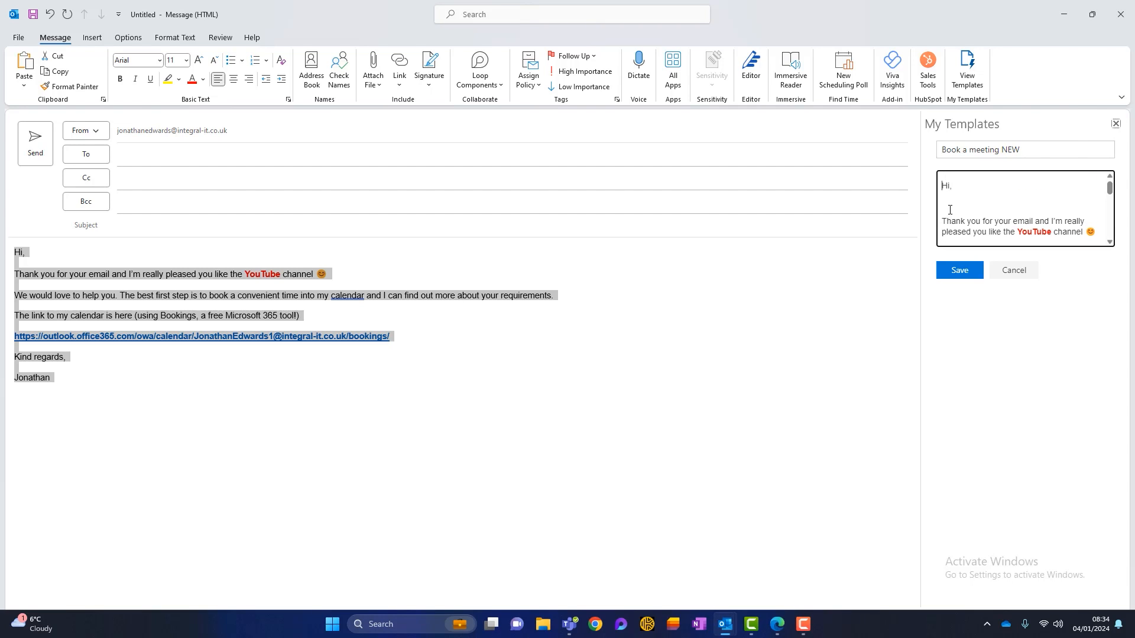
pyautogui.press('BackSpace')
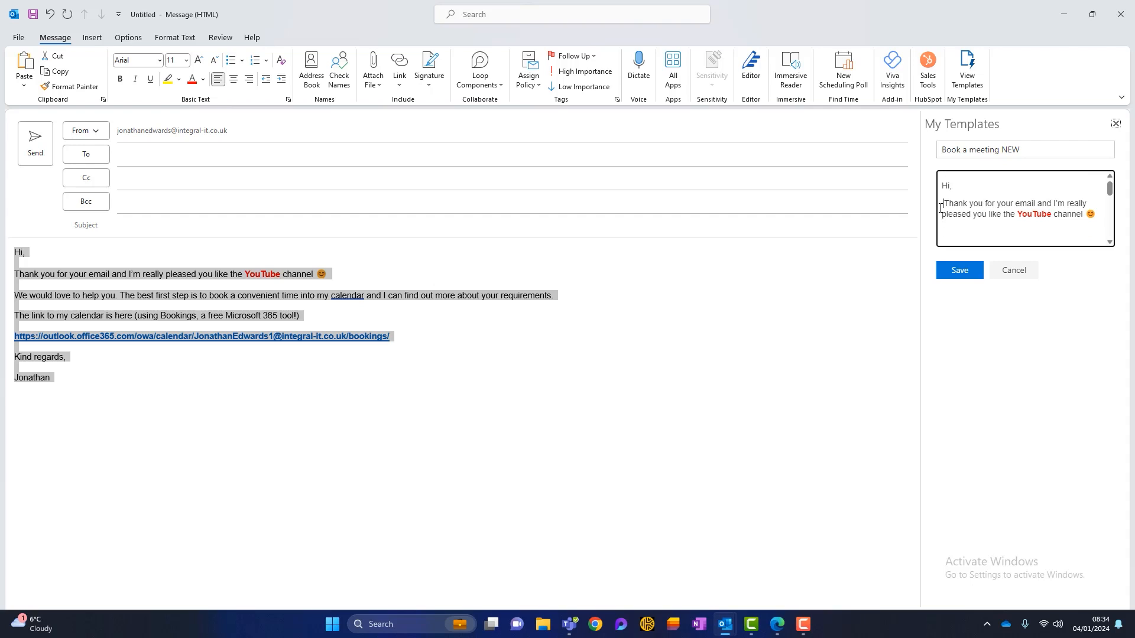
pyautogui.press('Down')
pyautogui.press('Down')
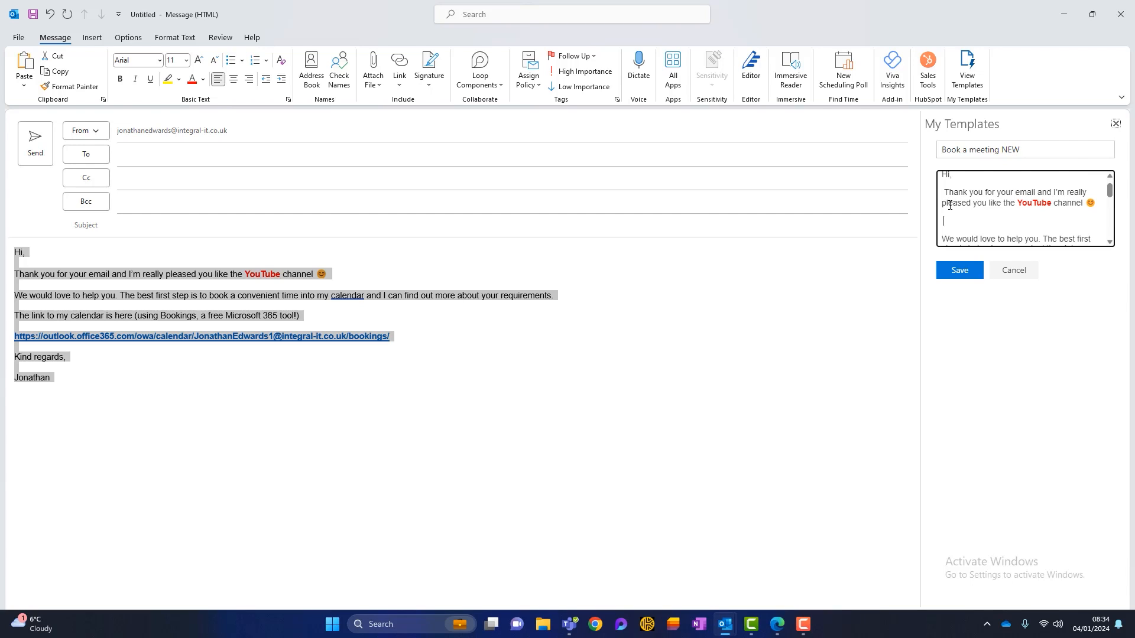
pyautogui.press('BackSpace')
pyautogui.press('BackSpace')
# Remove the extra blank lines above the "The link to my calendar is here" sentence and above the Bookings link in the template
pyautogui.press('Down')
pyautogui.press('Down')
pyautogui.press('Down')
pyautogui.press('Down')
pyautogui.press('Down')
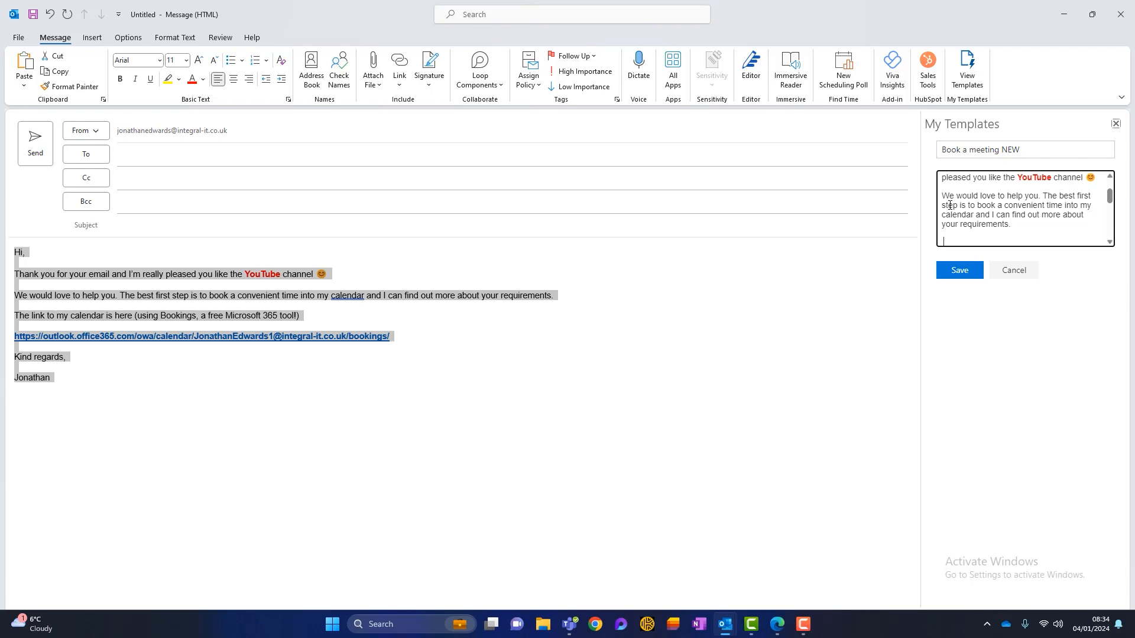
pyautogui.press('BackSpace')
pyautogui.press('BackSpace')
pyautogui.press('Down')
pyautogui.press('Down')
pyautogui.press('Down')
pyautogui.press('BackSpace')
# Remove the extra blank lines around "Kind regards," in the template and save it
pyautogui.press('Down')
pyautogui.press('Down')
pyautogui.press('Down')
pyautogui.press('Down')
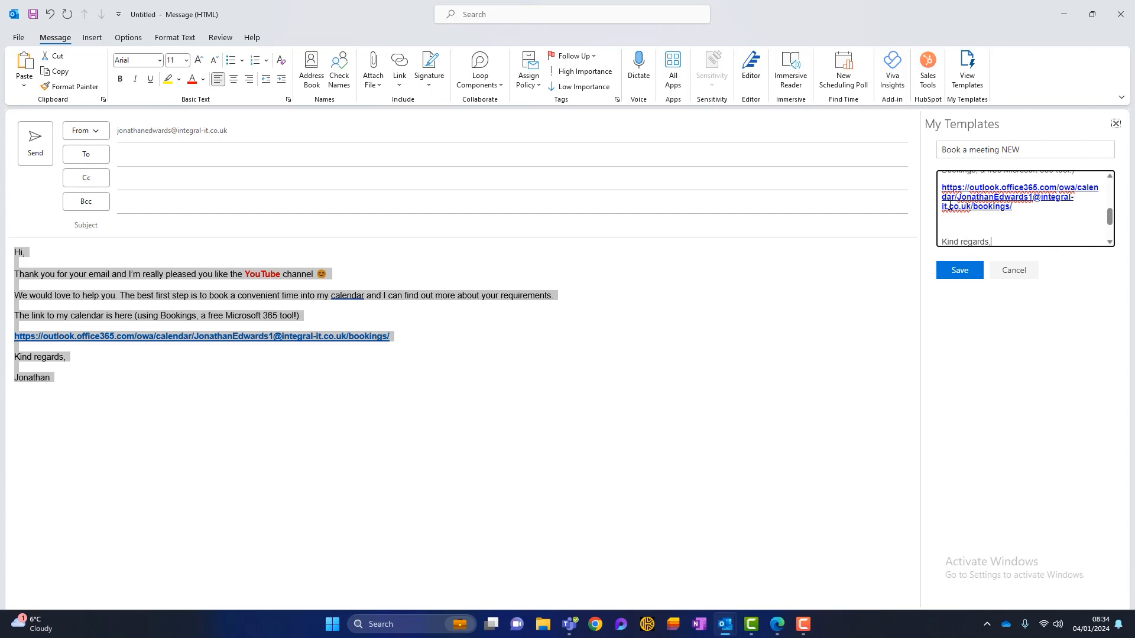
pyautogui.press('BackSpace')
pyautogui.press('BackSpace')
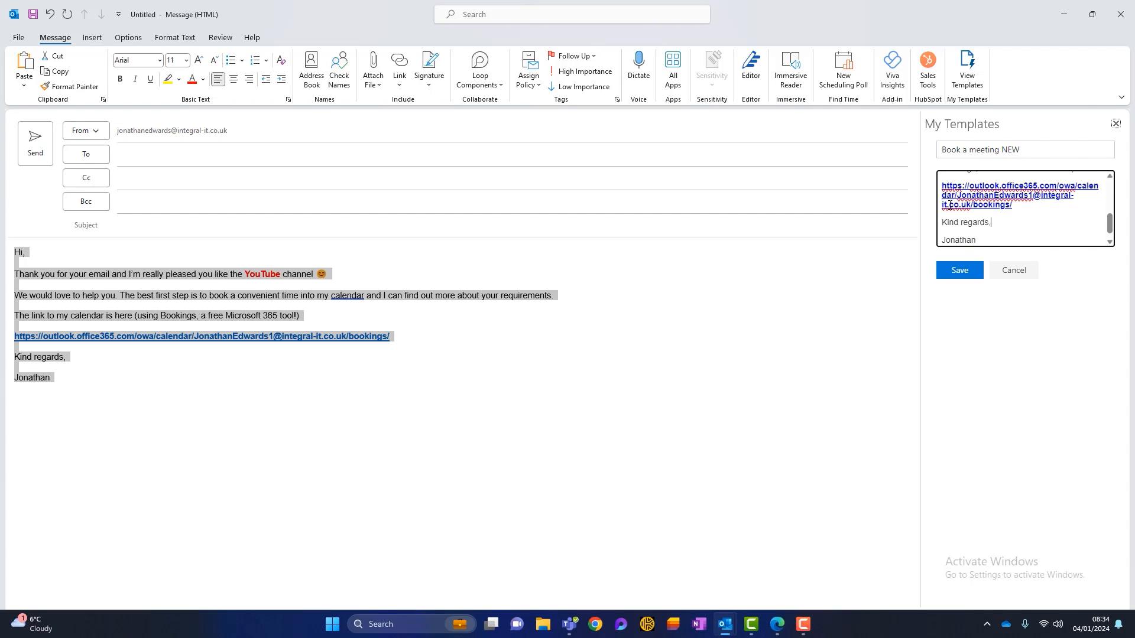
pyautogui.click(959, 270)
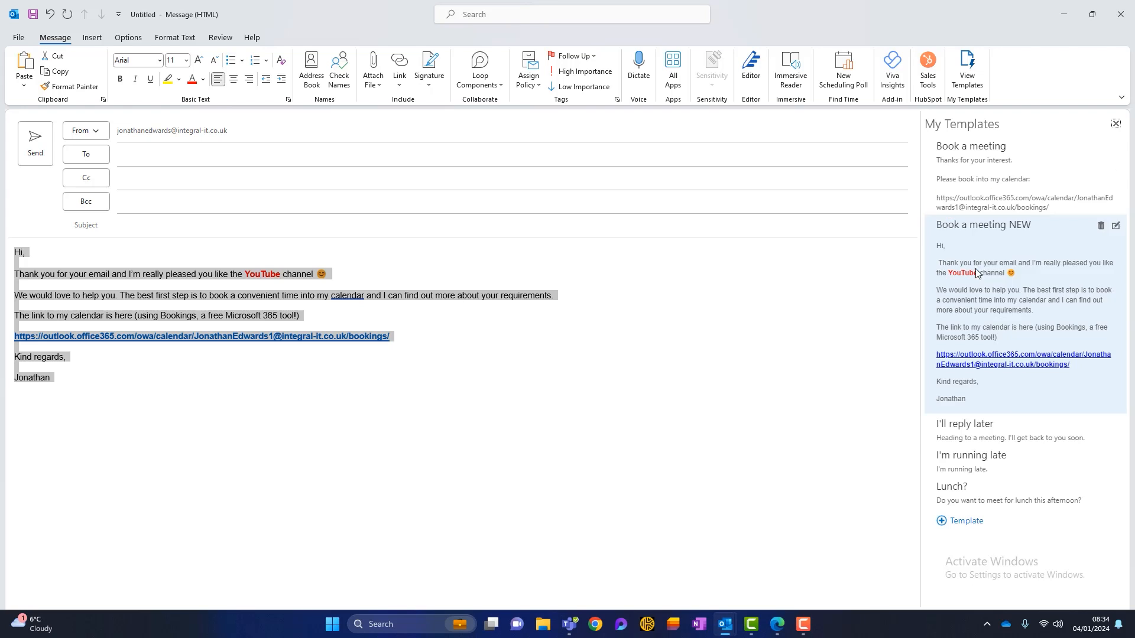
# Close the draft message without saving its changes
pyautogui.click(212, 369)
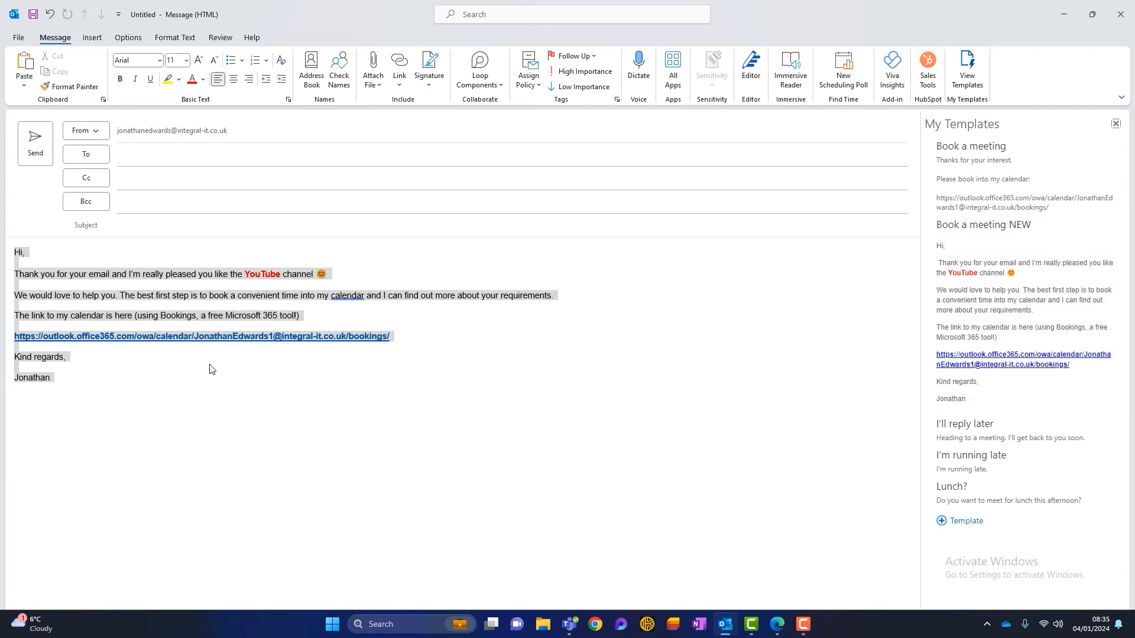
pyautogui.click(1120, 14)
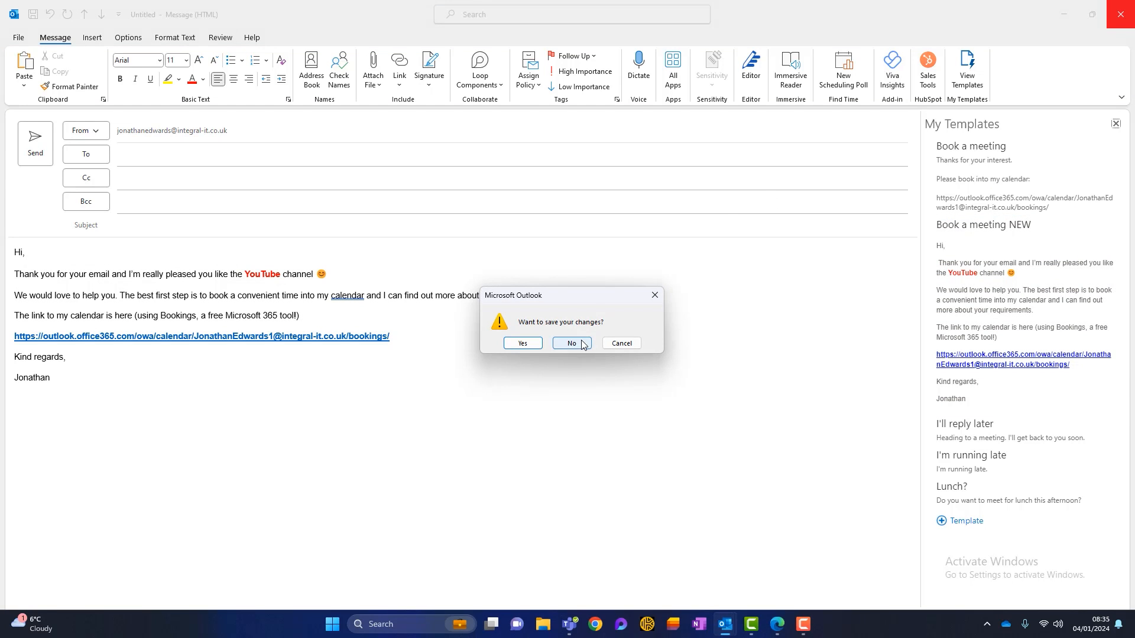
pyautogui.click(572, 344)
# Insert the "Book a meeting NEW" template into a new email with the subject "Thanks for your interest"
pyautogui.click(56, 71)
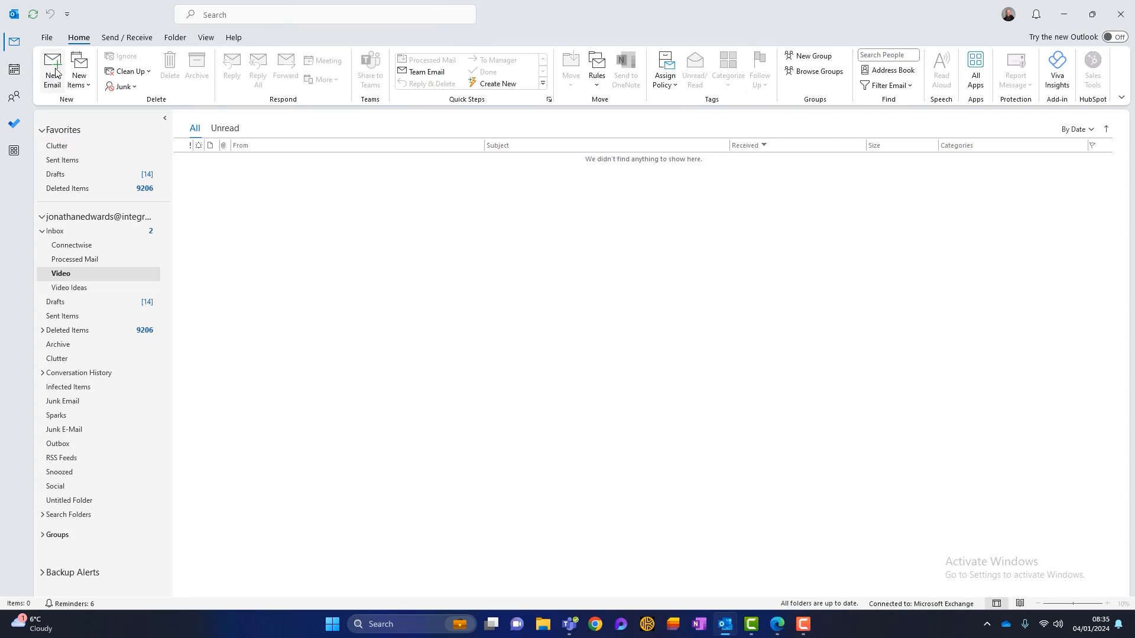
pyautogui.click(970, 74)
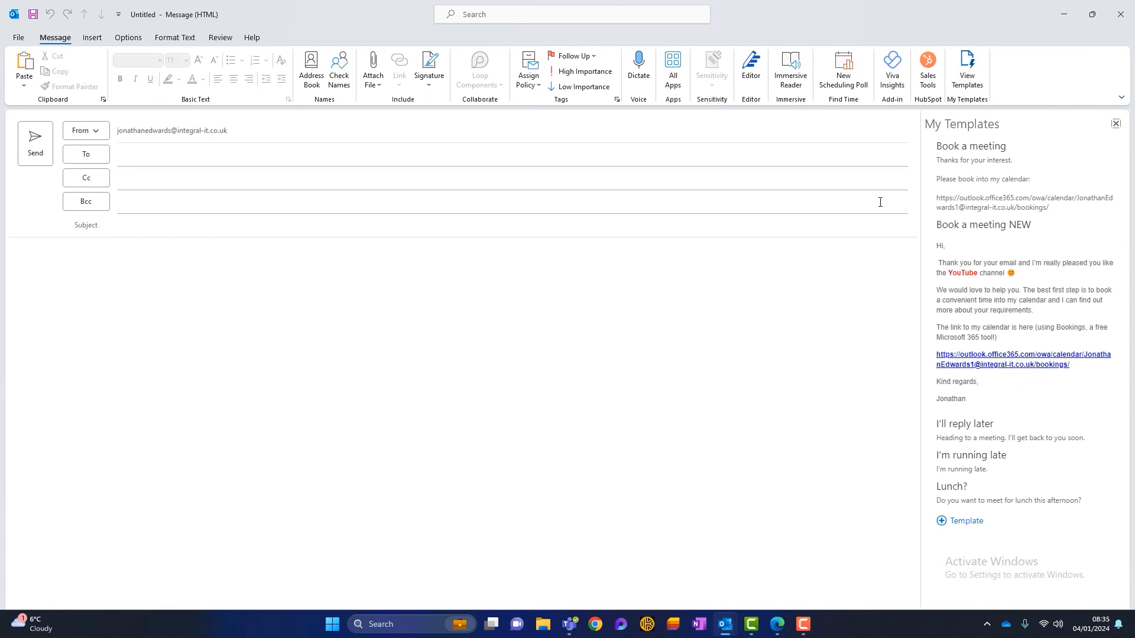
pyautogui.click(1018, 297)
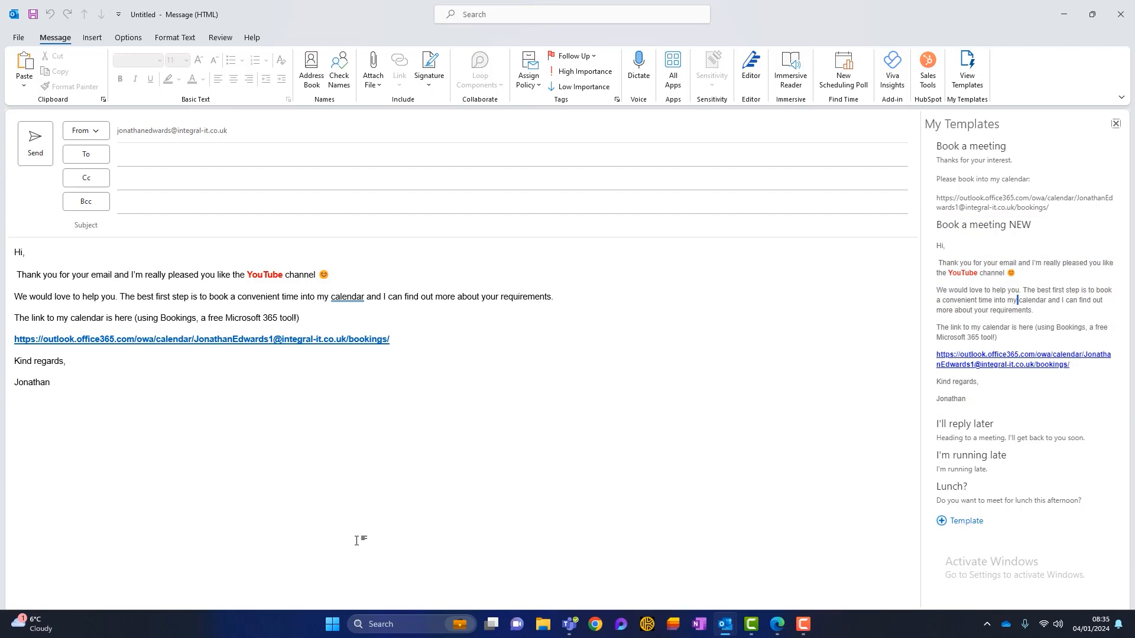
pyautogui.write('Thanks for your interest')
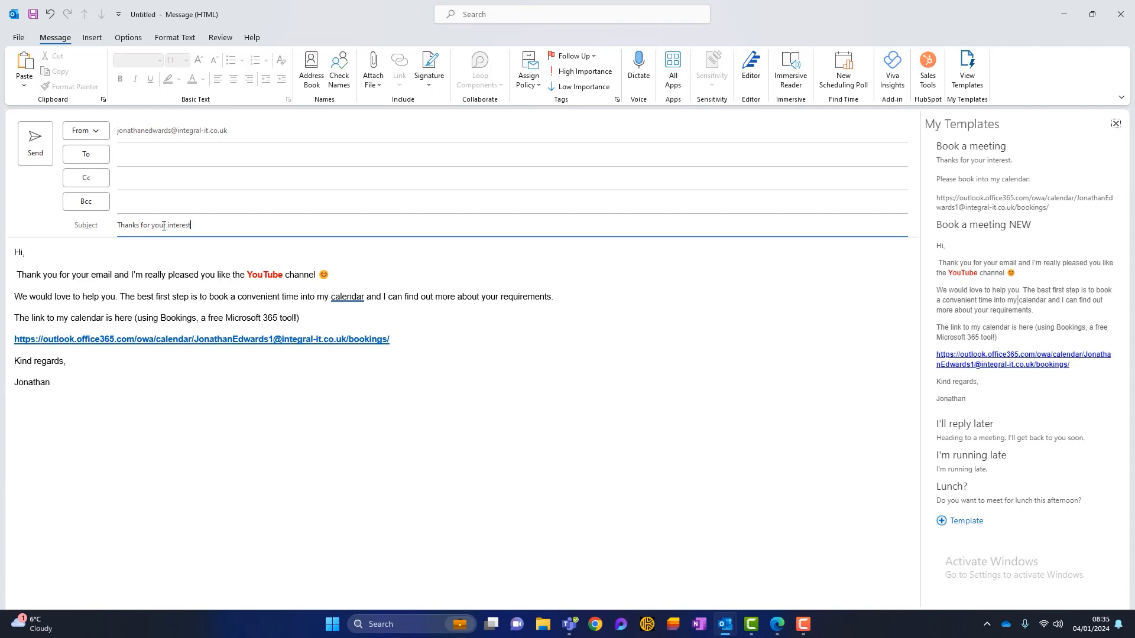
pyautogui.click(182, 409)
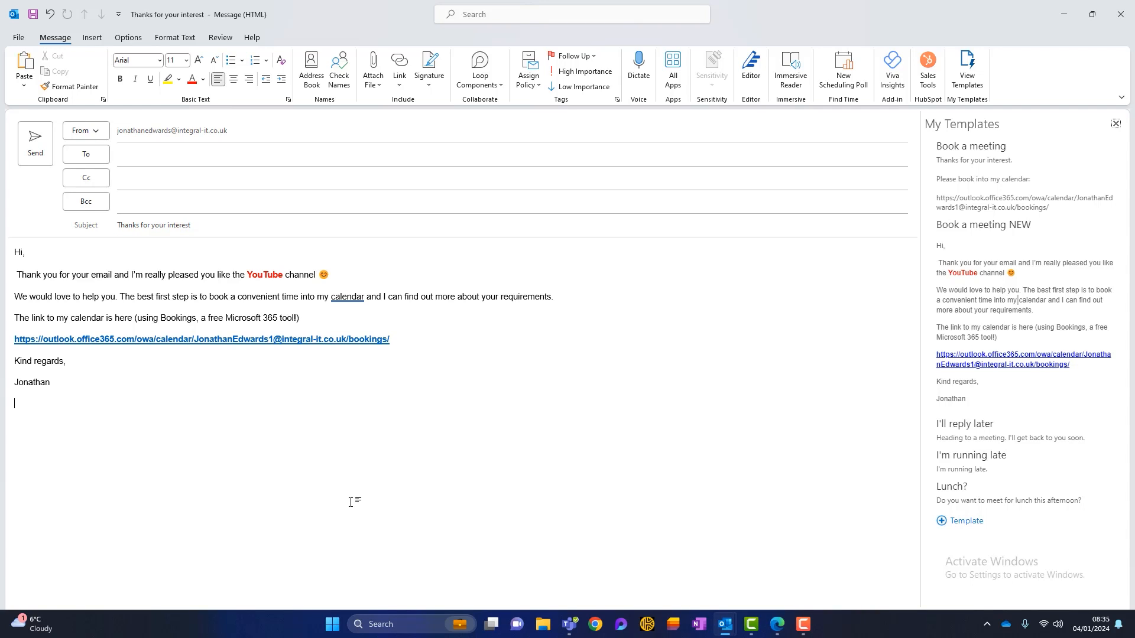